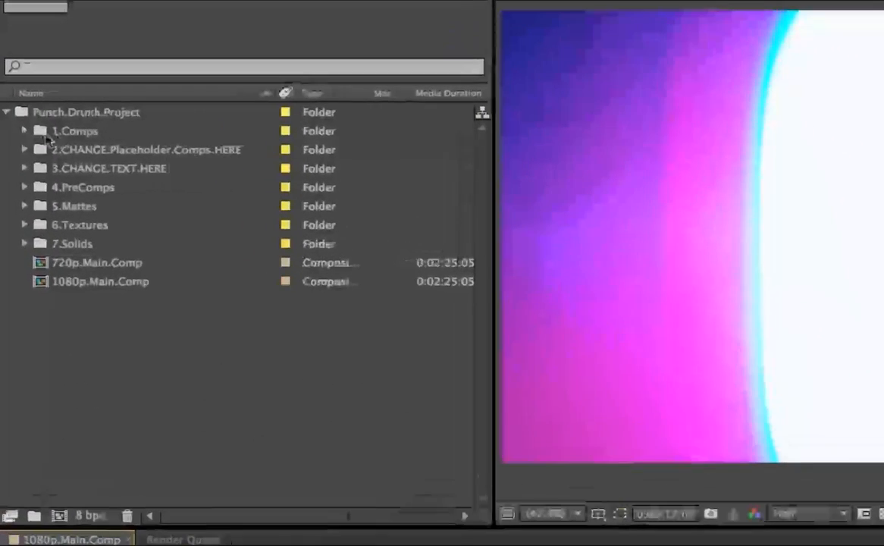
# - Look through the compositions in the 1.Comps folder and collapse the folder again
pyautogui.click(46, 133)
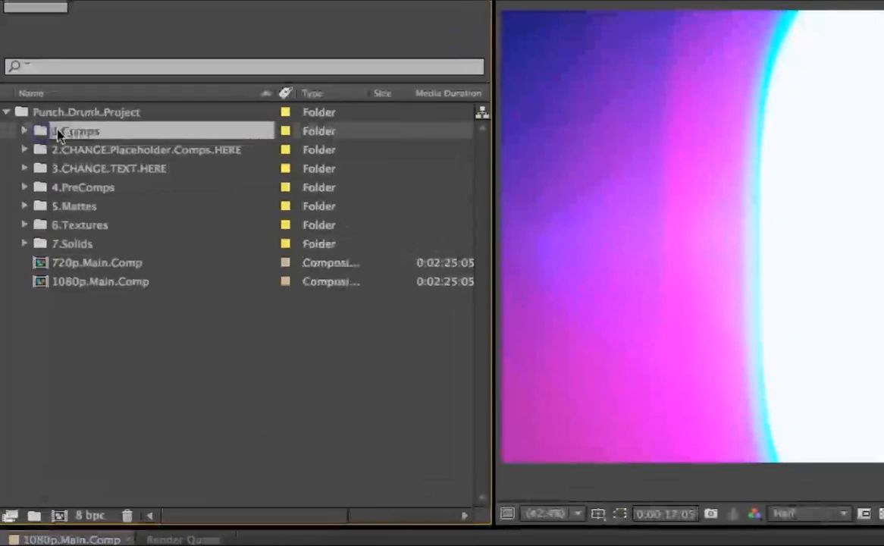
pyautogui.click(25, 130)
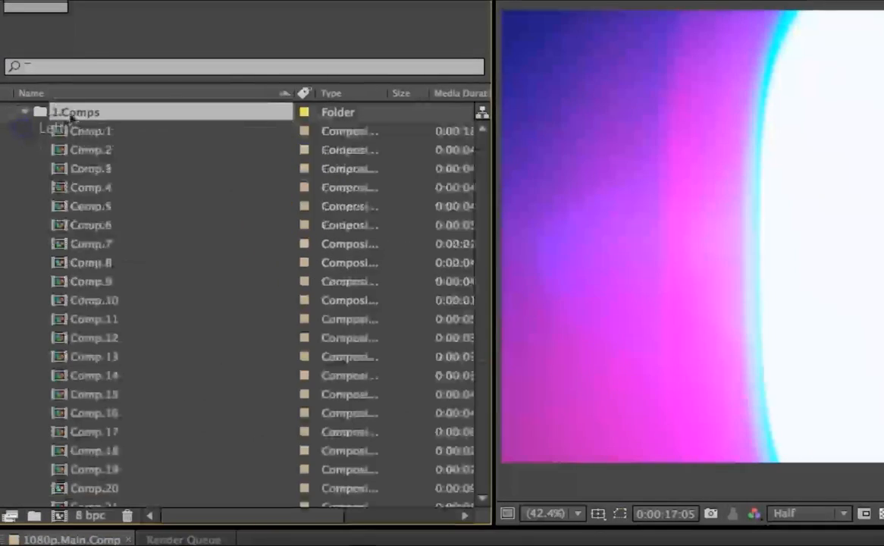
pyautogui.click(71, 133)
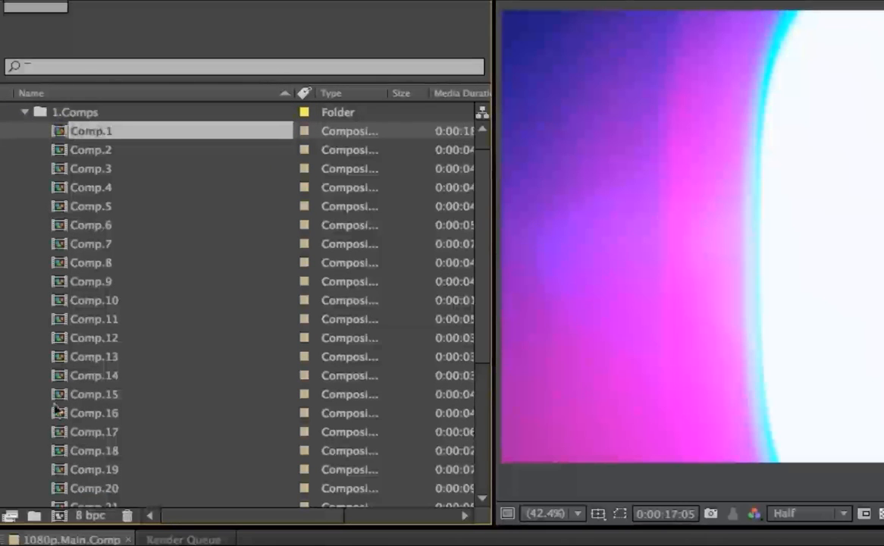
pyautogui.moveTo(484, 268); pyautogui.dragTo(483, 207)
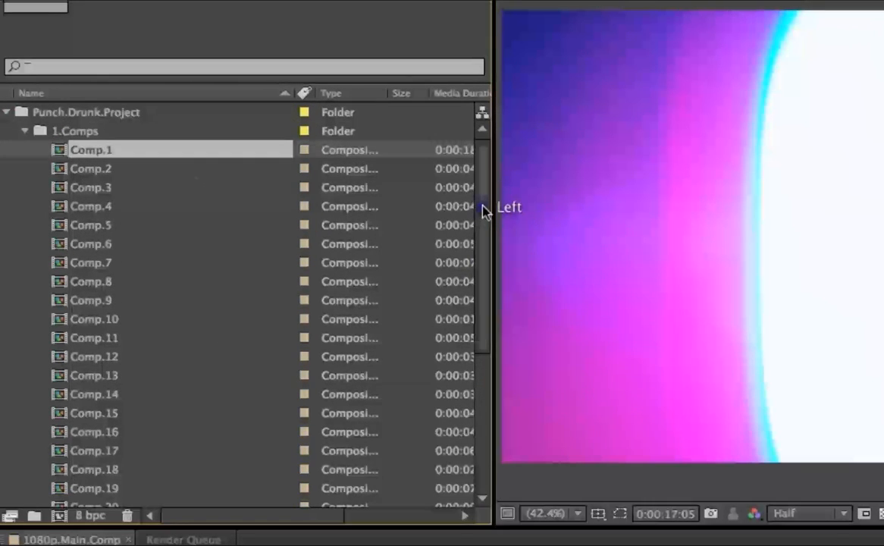
pyautogui.click(25, 132)
# - Review the placeholder compositions in the 2.CHANGE.Placeholder.Comps.HERE folder, then collapse it
pyautogui.click(27, 151)
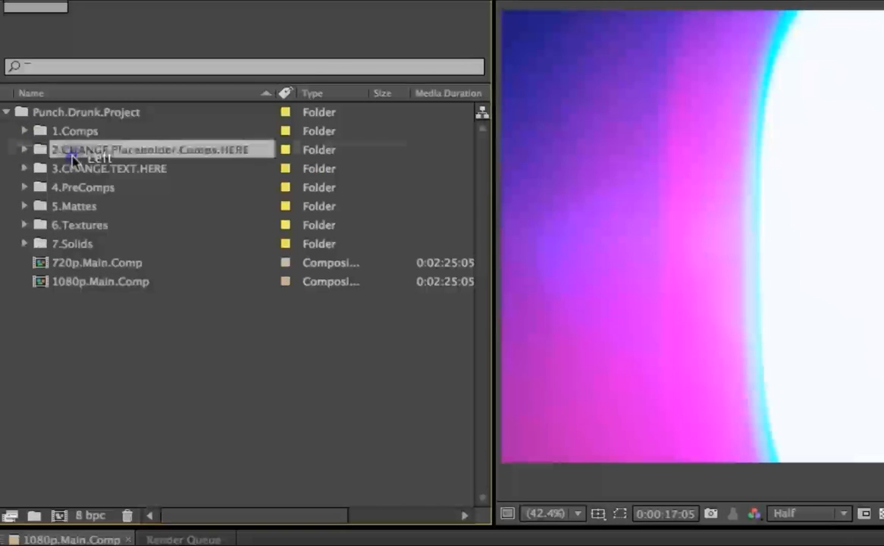
pyautogui.click(26, 151)
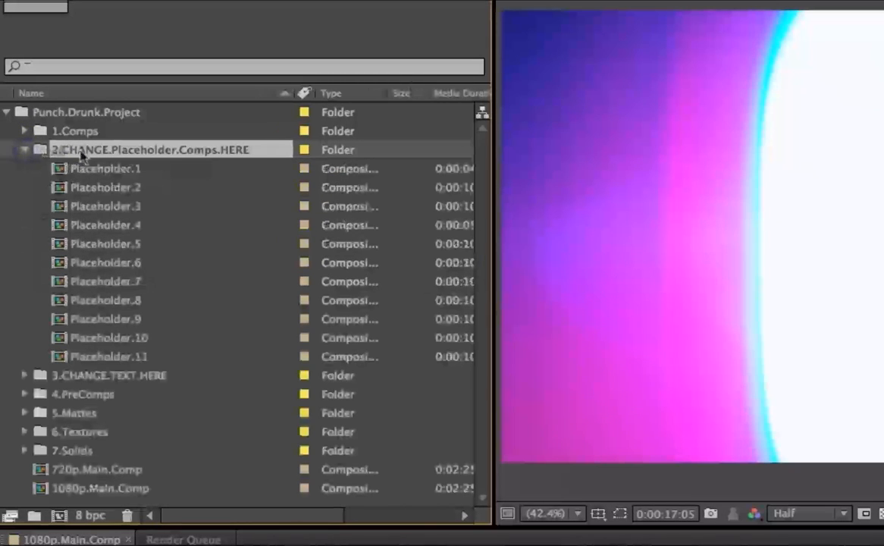
pyautogui.click(61, 171)
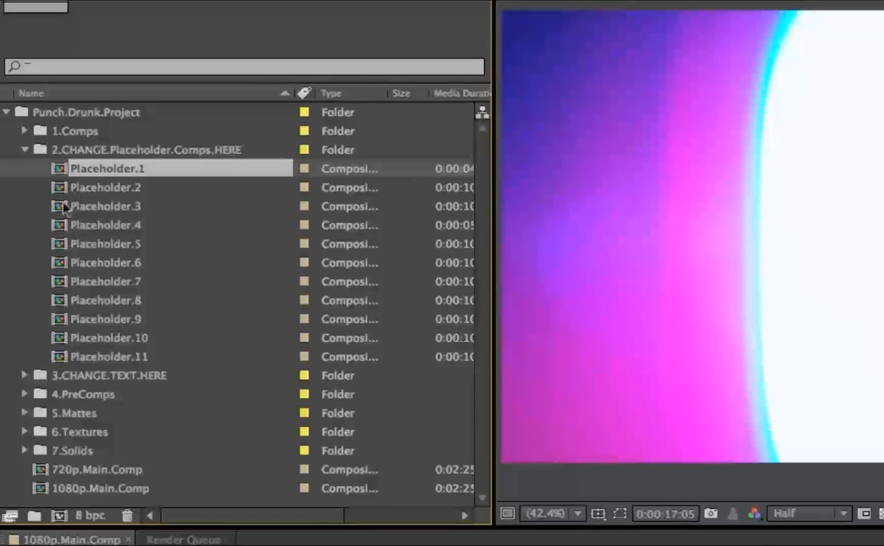
pyautogui.click(27, 152)
# - Review the text precomps in the 3.CHANGE.TEXT.HERE folder and collapse the folder
pyautogui.click(25, 168)
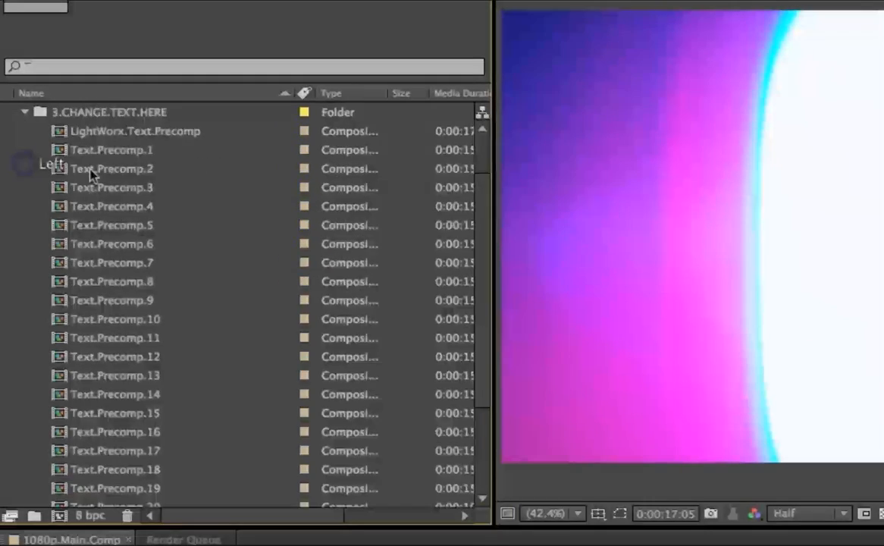
pyautogui.moveTo(479, 192); pyautogui.dragTo(470, 173)
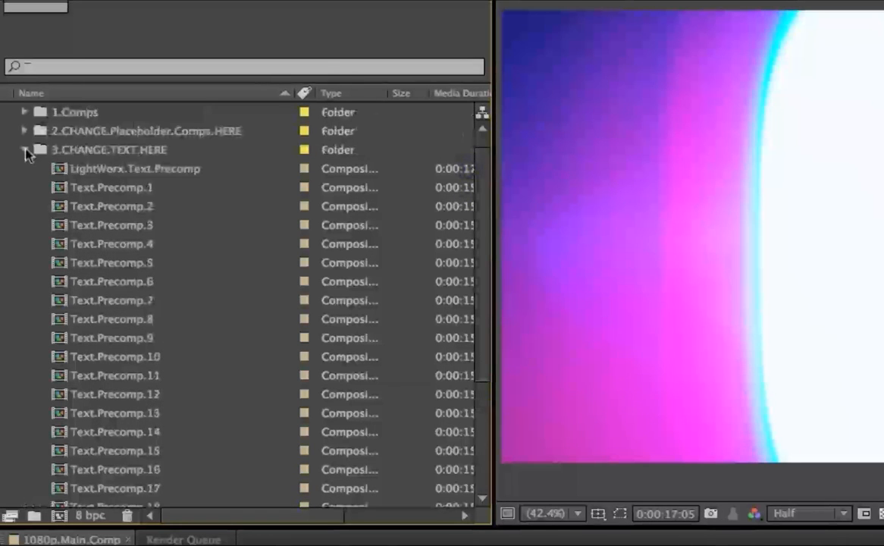
pyautogui.click(25, 150)
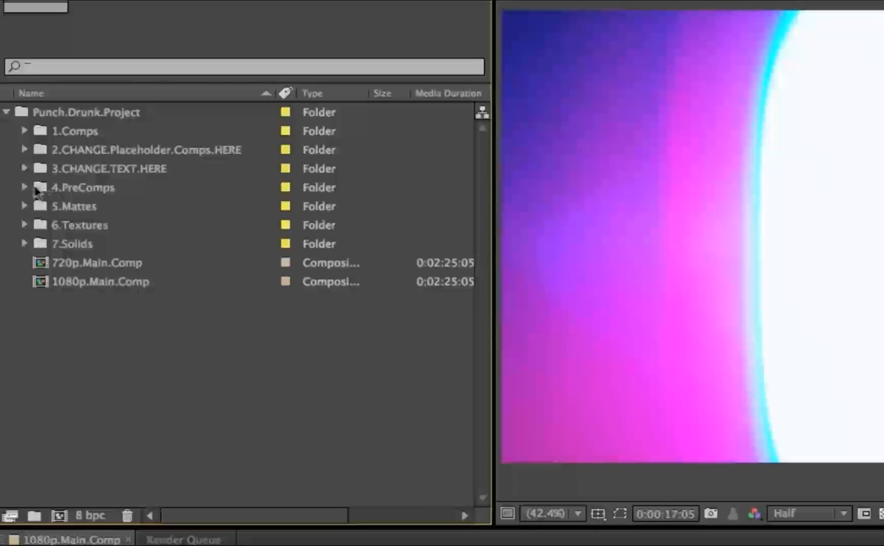
# - Check the DOF.Precomp.ramp composition inside the 4.PreComps folder and collapse the folder
pyautogui.click(51, 186)
pyautogui.click(25, 187)
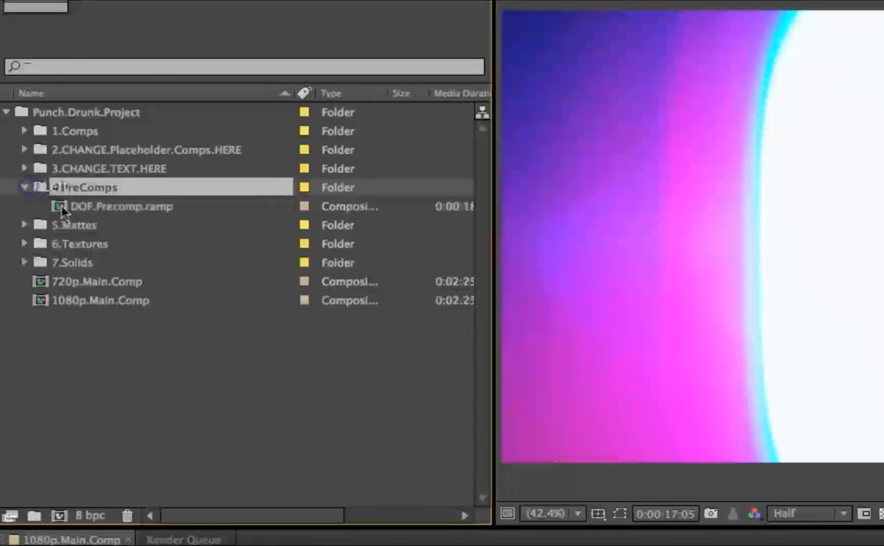
pyautogui.click(82, 206)
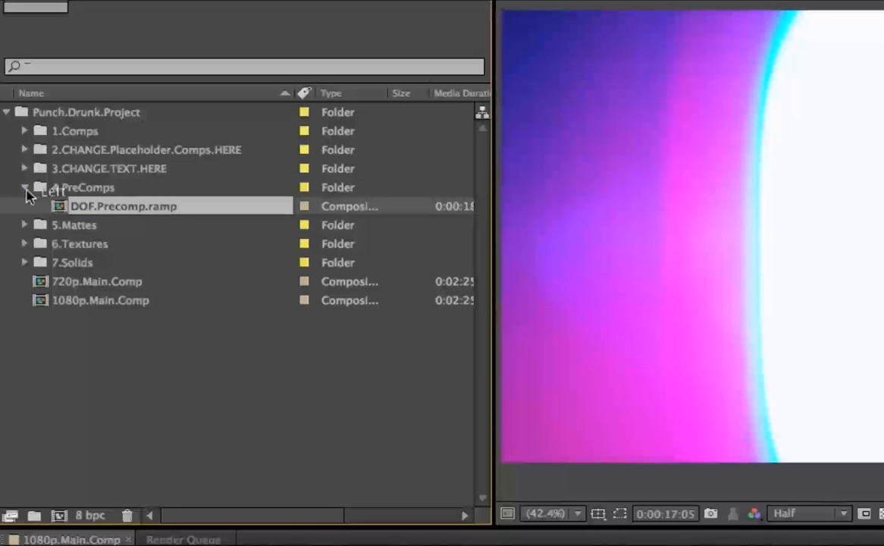
pyautogui.click(25, 186)
# - Look through the matte subfolders in 5.Mattes and the image files in 6.Textures, collapsing both folders again
pyautogui.click(35, 206)
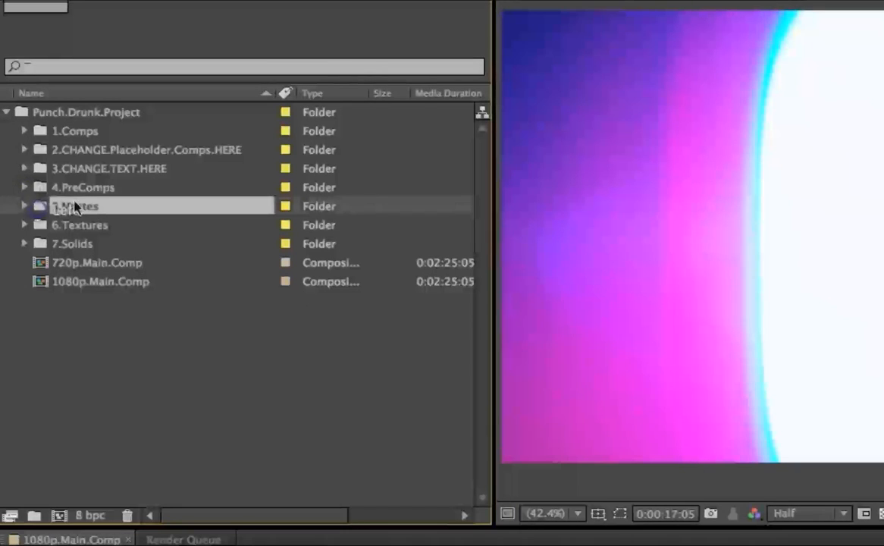
pyautogui.click(25, 205)
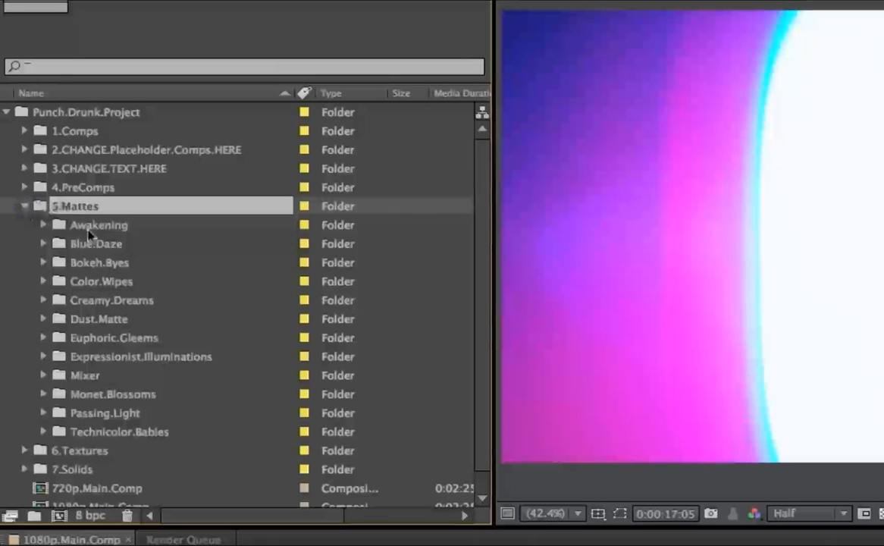
pyautogui.click(88, 225)
pyautogui.click(88, 244)
pyautogui.click(89, 261)
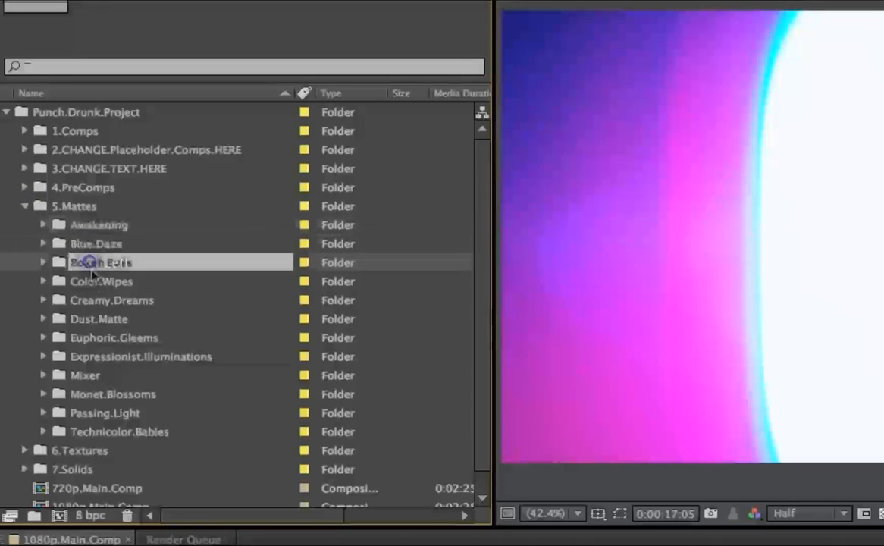
pyautogui.click(95, 283)
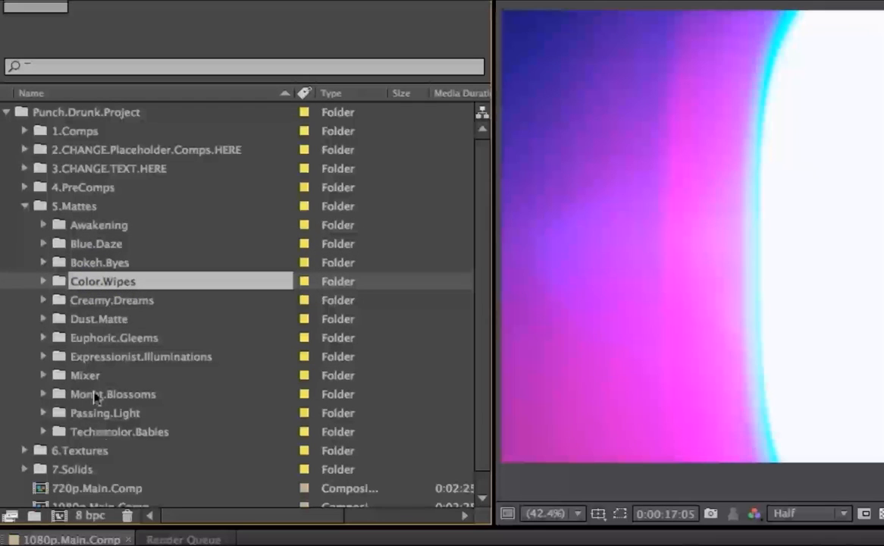
pyautogui.click(44, 301)
pyautogui.click(43, 301)
pyautogui.click(25, 205)
pyautogui.click(25, 225)
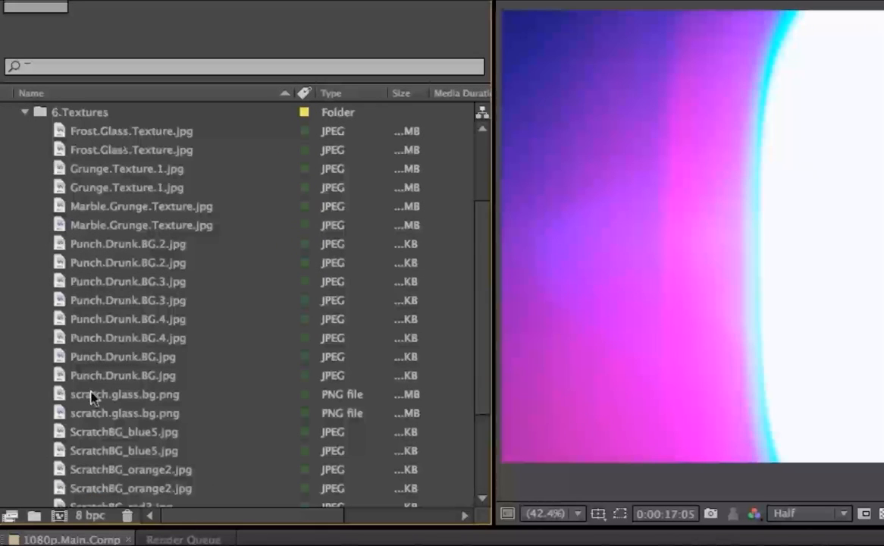
pyautogui.click(27, 114)
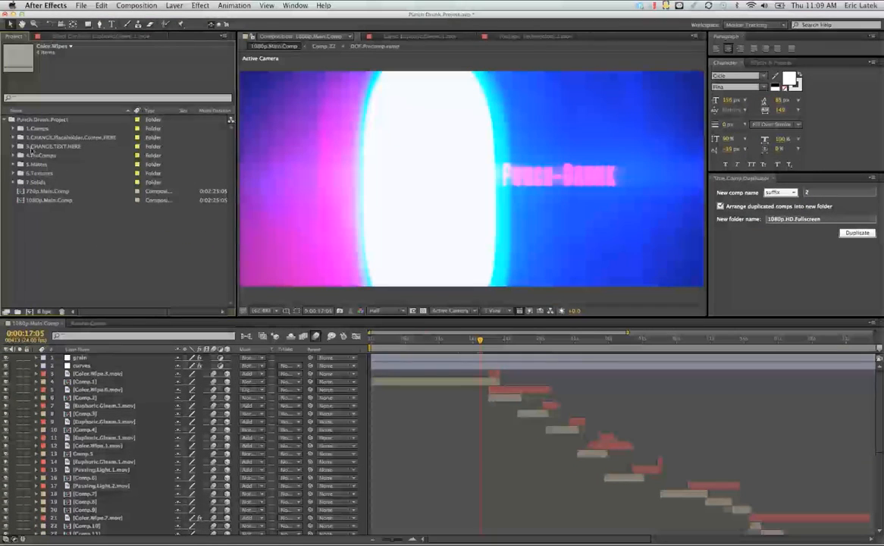
# - Open Comp.1 from the 1.Comps folder and select its uppermost Text.Precomp.3 layer
pyautogui.click(13, 128)
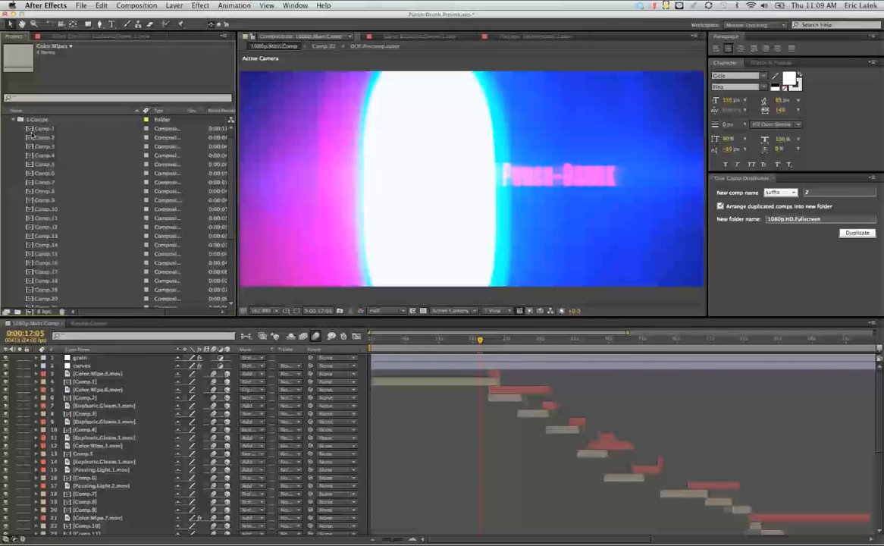
pyautogui.doubleClick(44, 129)
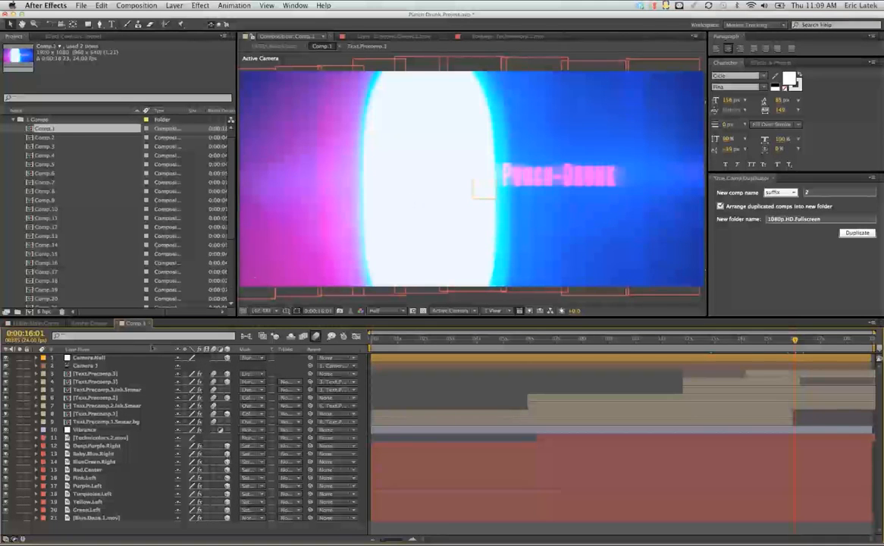
pyautogui.click(98, 375)
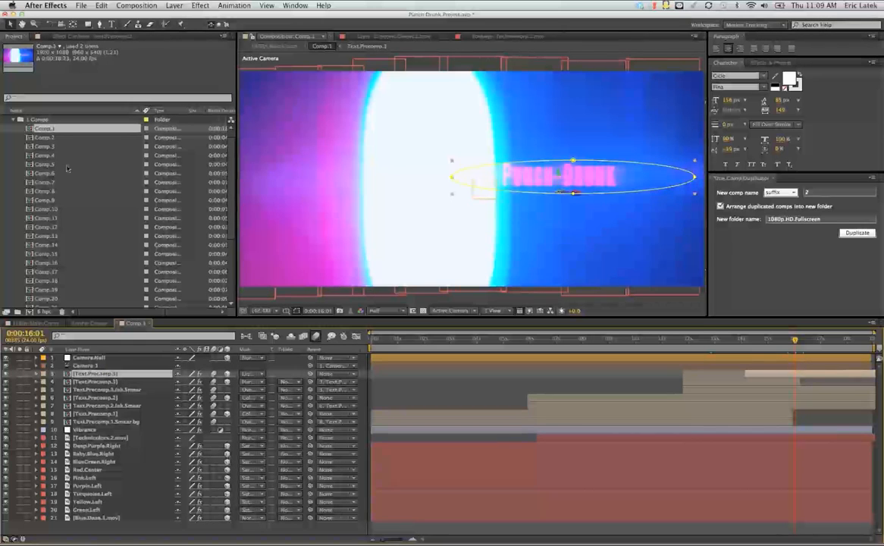
# - Open the Text.Precomp.3 composition from the 3.CHANGE.TEXT.HERE folder
pyautogui.scroll(-5, 226, 245)
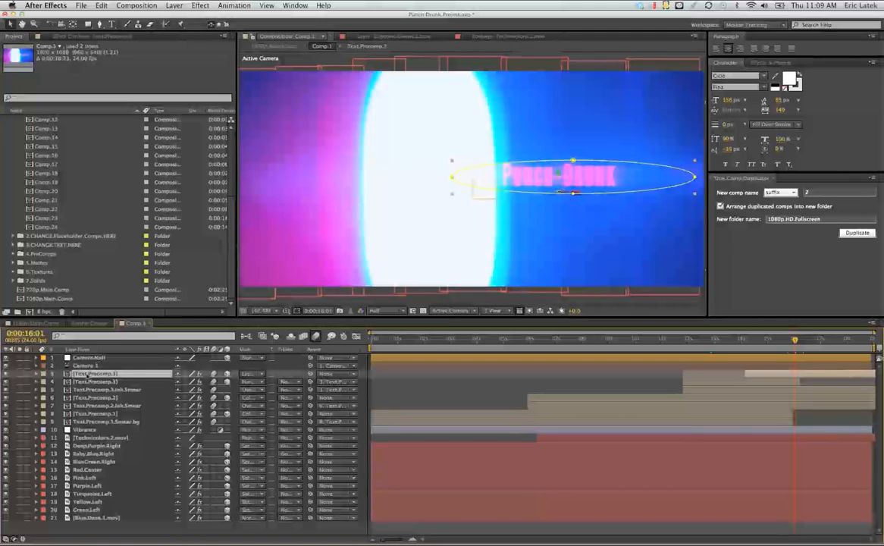
pyautogui.click(13, 246)
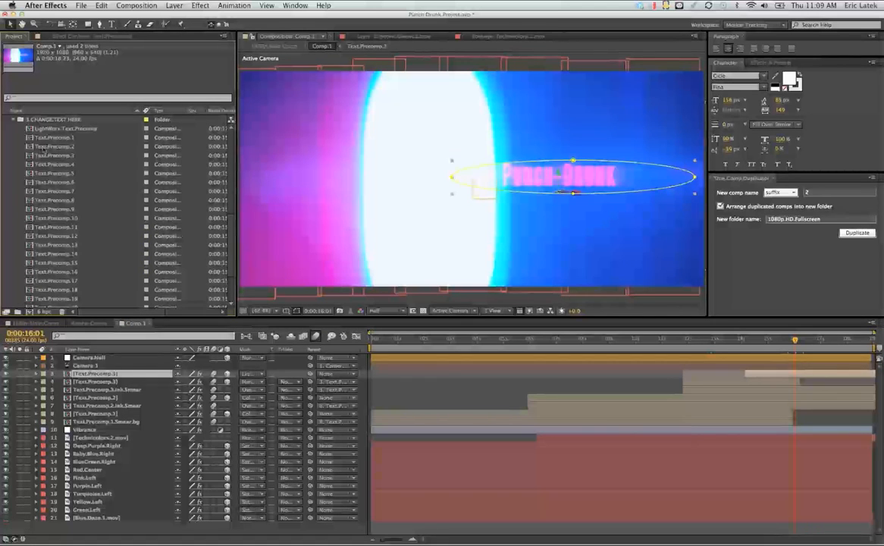
pyautogui.doubleClick(49, 155)
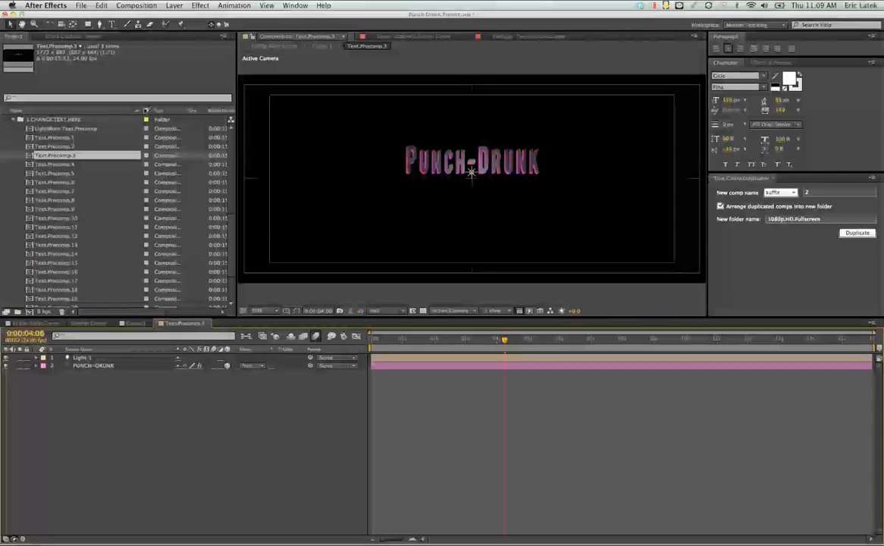
# - Replace the PUNCH-DRUNK title text with YOUR-TEXT, then close the precomp to return to Comp.1
pyautogui.press('super+t')
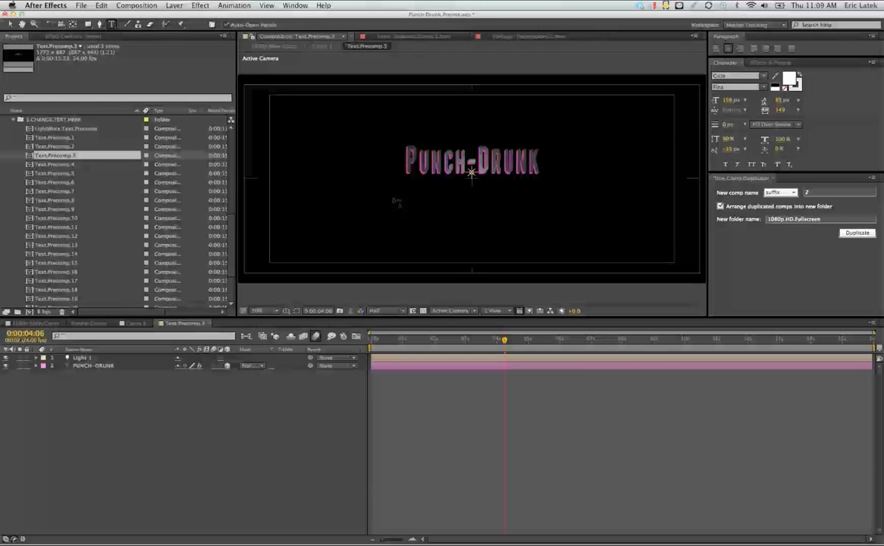
pyautogui.doubleClick(415, 158)
pyautogui.write('YOU')
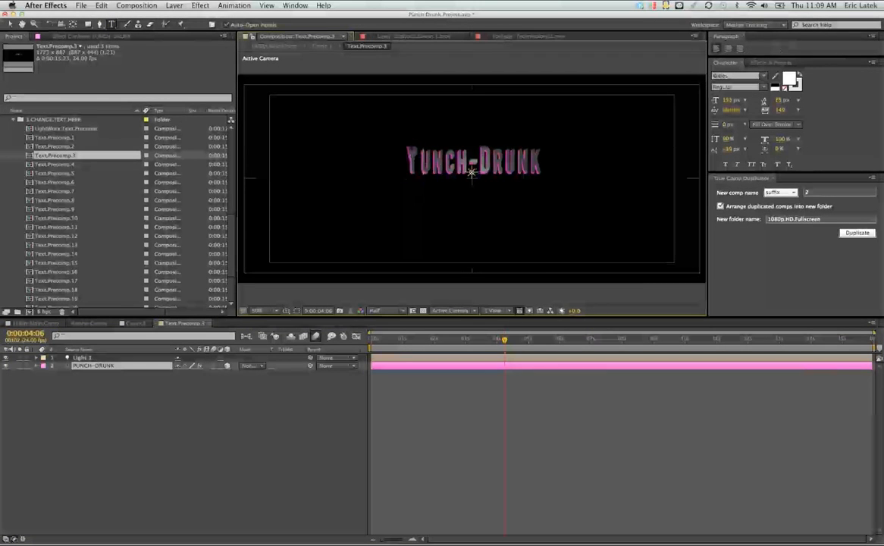
pyautogui.write('R-TR')
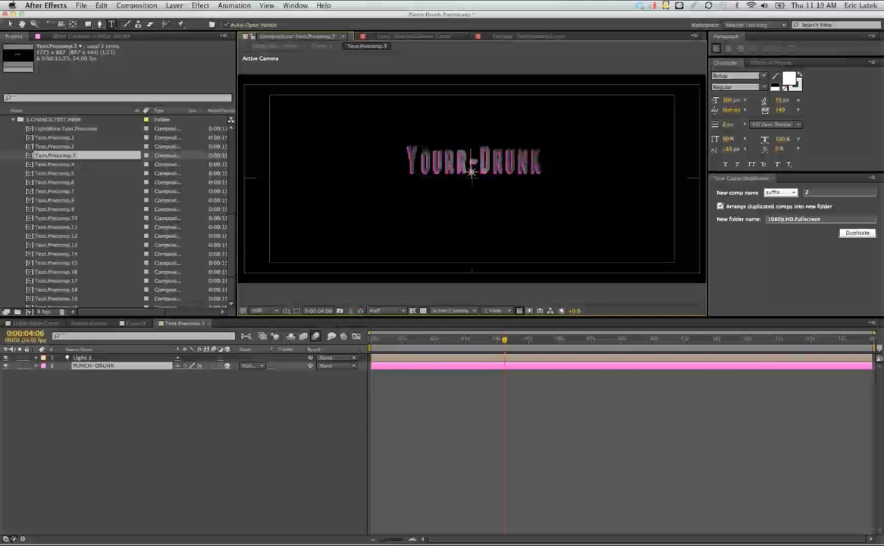
pyautogui.press('BackSpace')
pyautogui.write('T')
pyautogui.moveTo(468, 162); pyautogui.dragTo(527, 166)
pyautogui.write('EXT')
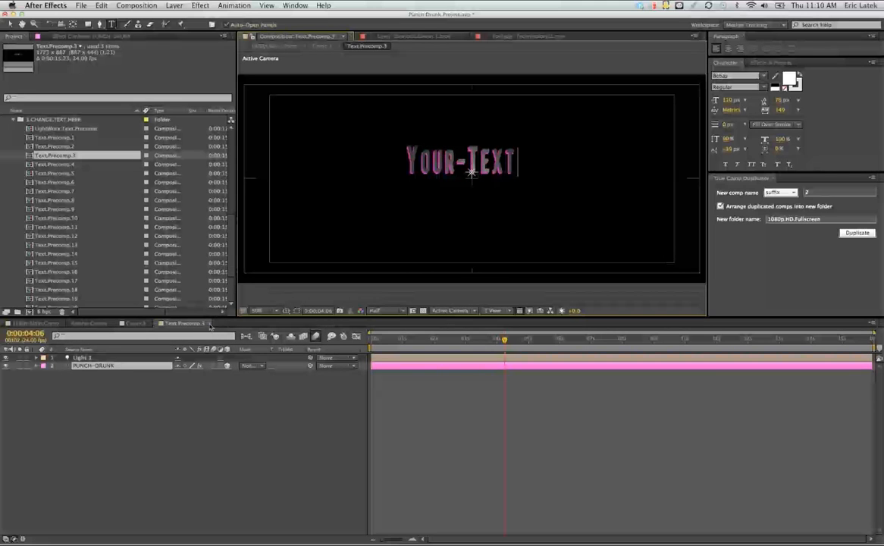
pyautogui.click(210, 325)
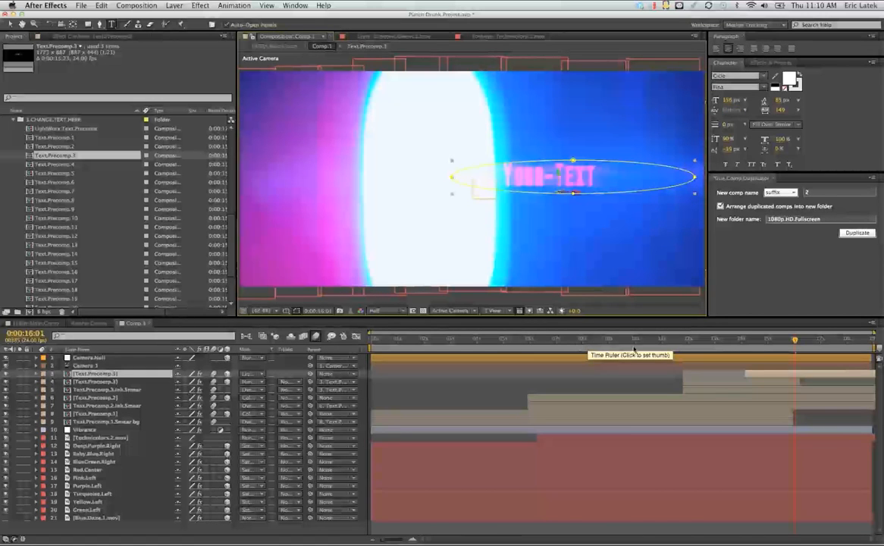
pyautogui.click(634, 350)
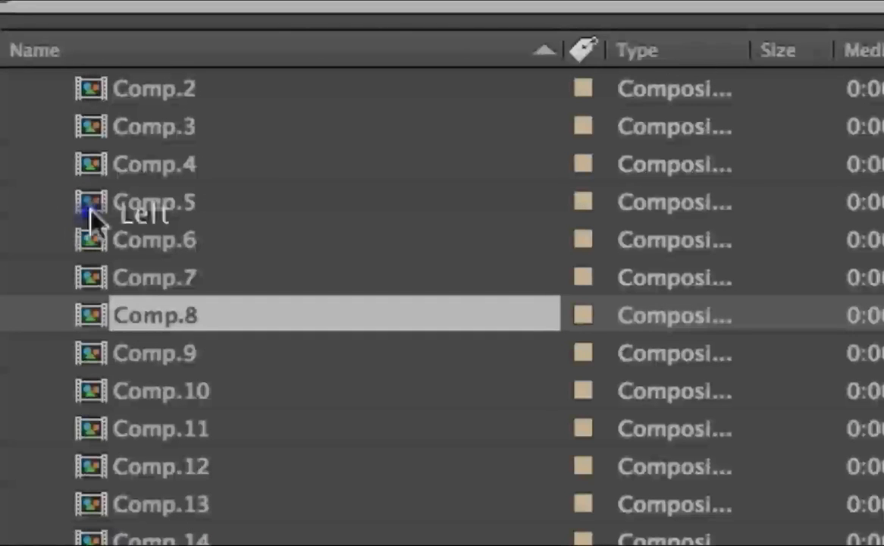
# - Open Comp.5, select its Text.Precomp.7.Particles layer and preview the composition up to about 0:00:06:18
pyautogui.doubleClick(88, 206)
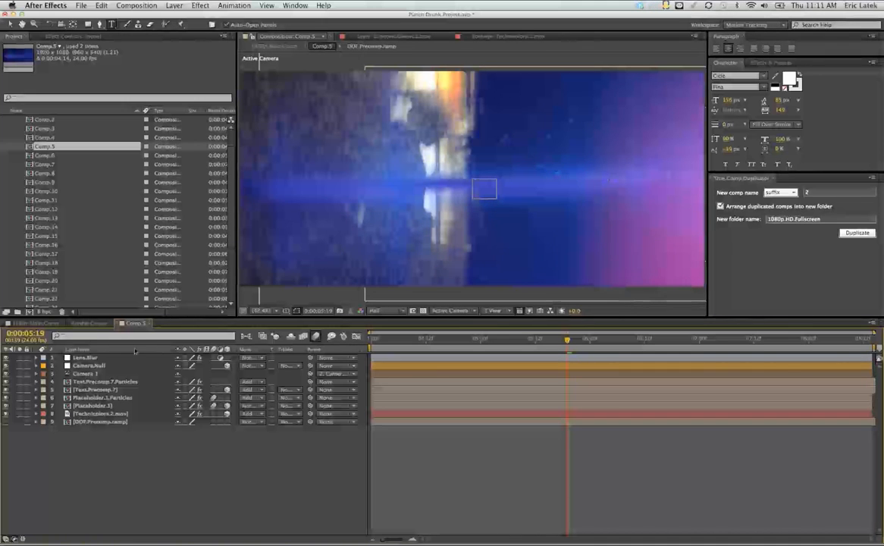
pyautogui.click(113, 383)
pyautogui.press('space')
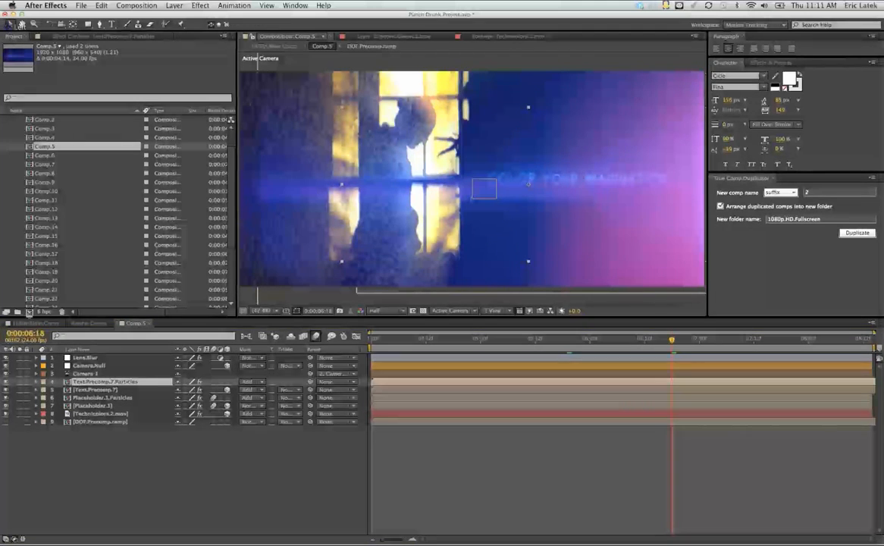
# - Expand the Text.Precomp.7.Particles layer, select its CC Particle World effect and go to the middle Birth Rate keyframe at 0:00:05:12
pyautogui.click(38, 384)
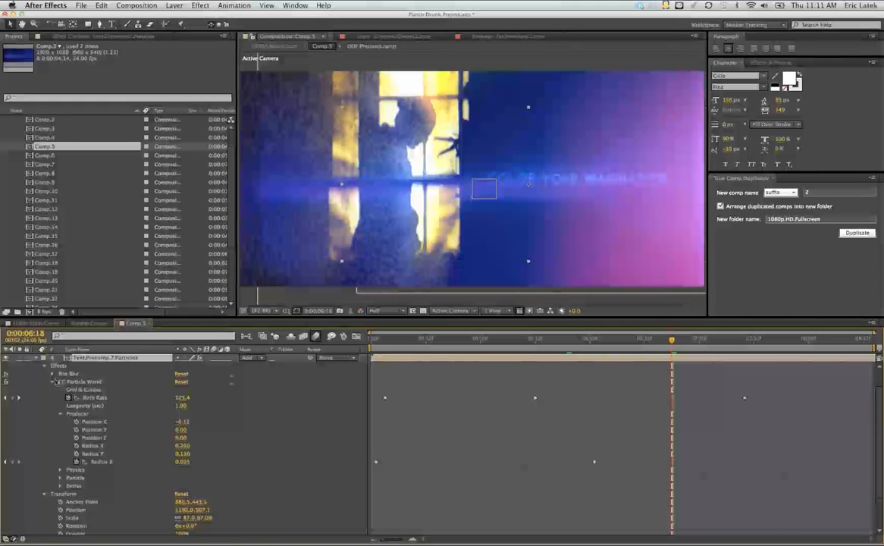
pyautogui.click(80, 382)
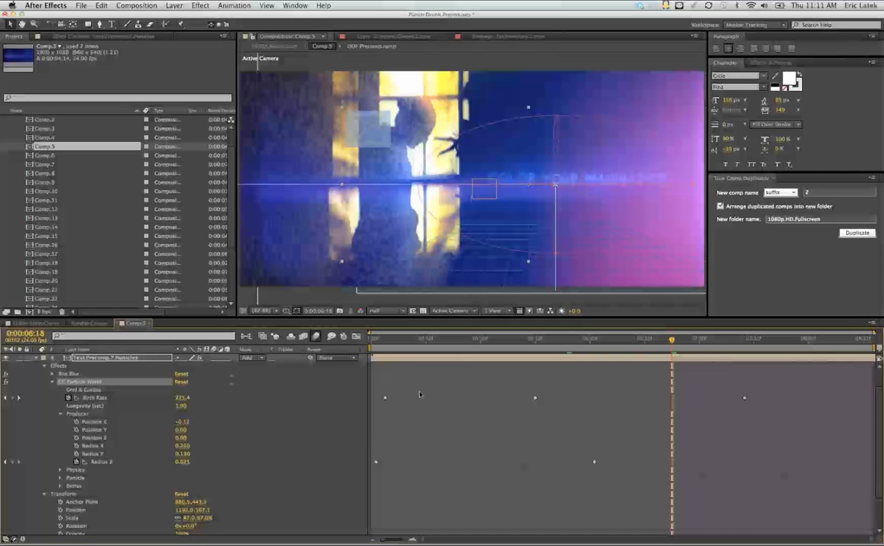
pyautogui.click(536, 400)
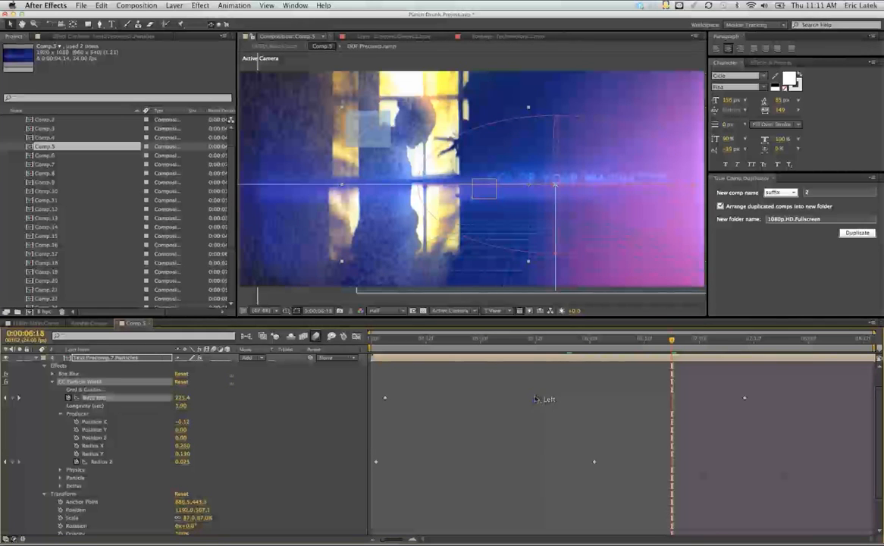
pyautogui.click(537, 346)
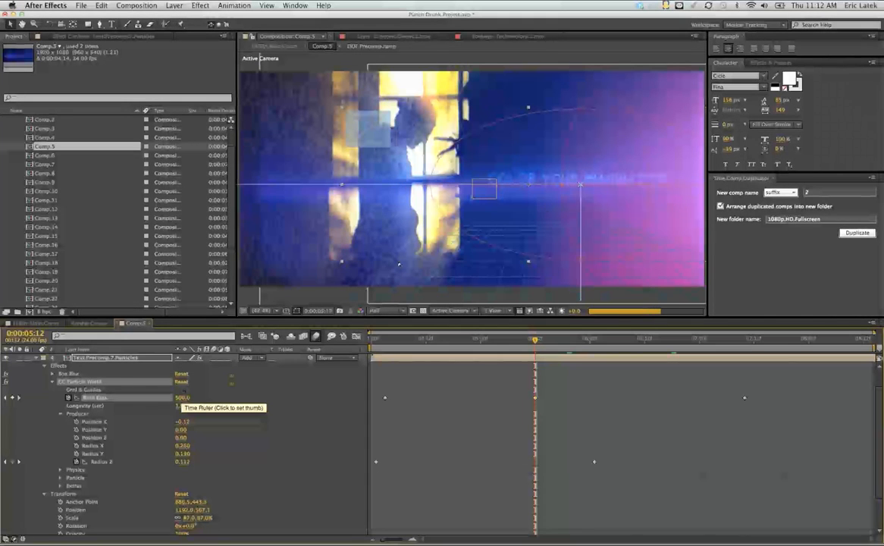
# - Try a Birth Rate of 5000 for the text particles at the current keyframe, then undo the change
pyautogui.click(182, 398)
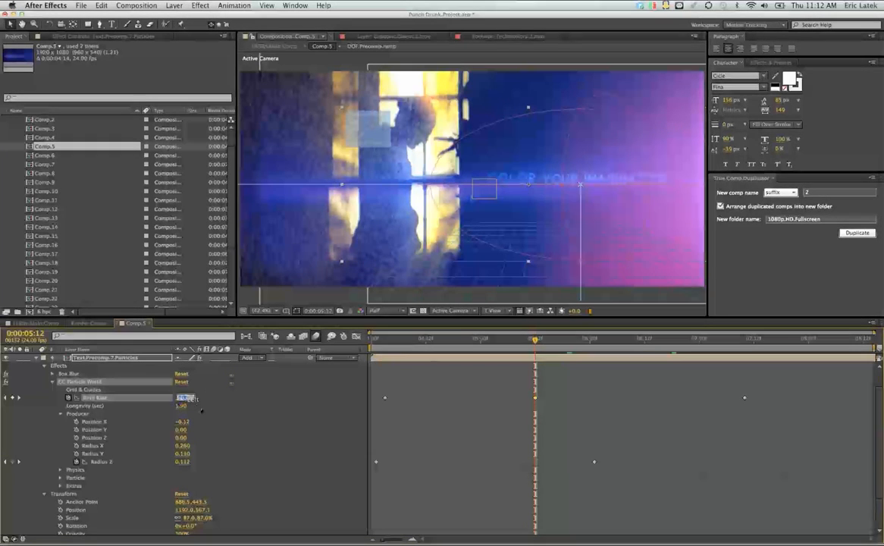
pyautogui.write('2000')
pyautogui.click(286, 403)
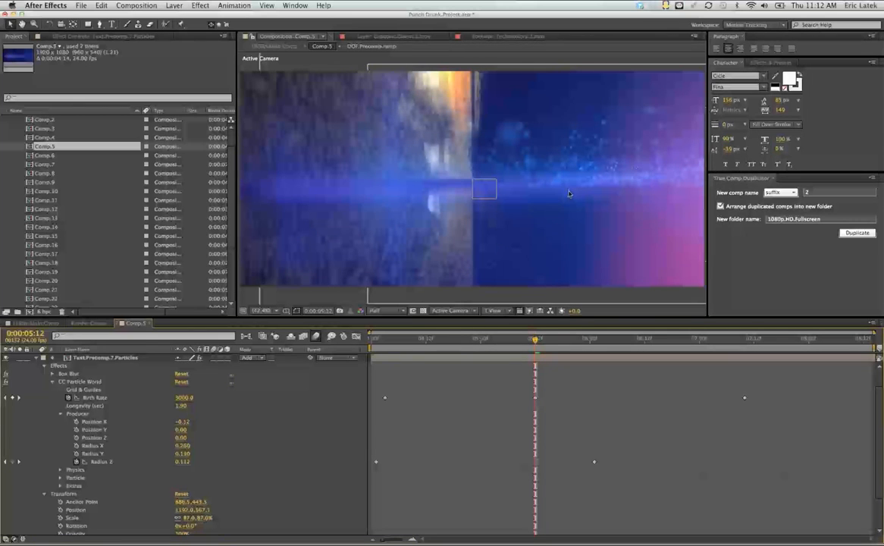
pyautogui.press('super+z')
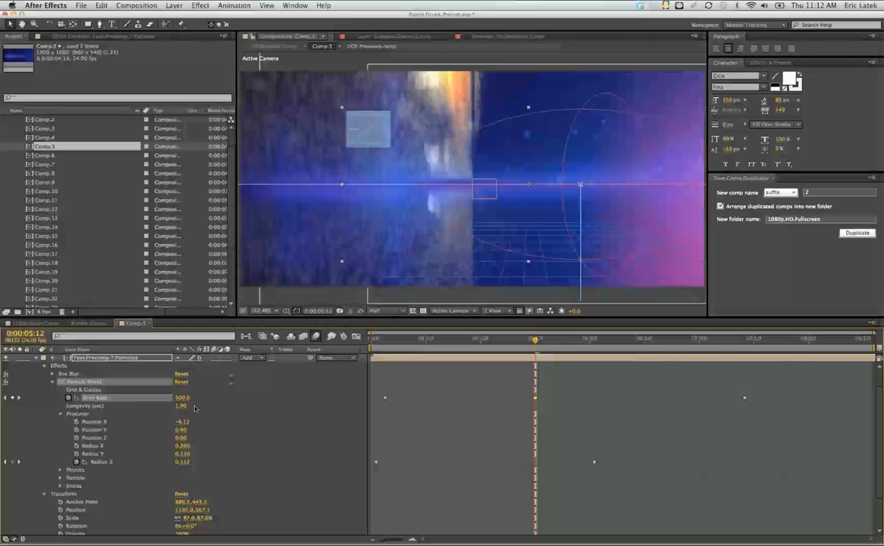
# - Try a Longevity of 1 second for the text particles and try adjusting the producer's Radius X
pyautogui.click(182, 407)
pyautogui.write('1')
pyautogui.click(292, 416)
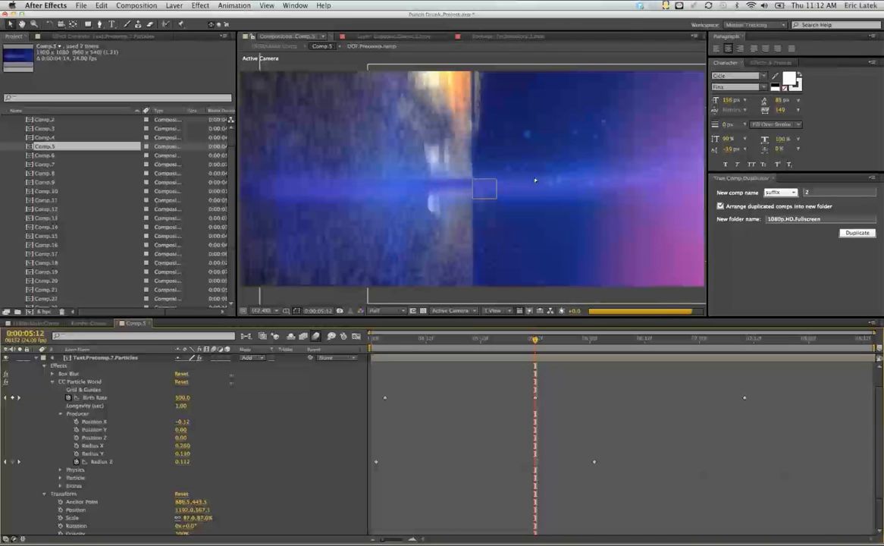
pyautogui.click(335, 242)
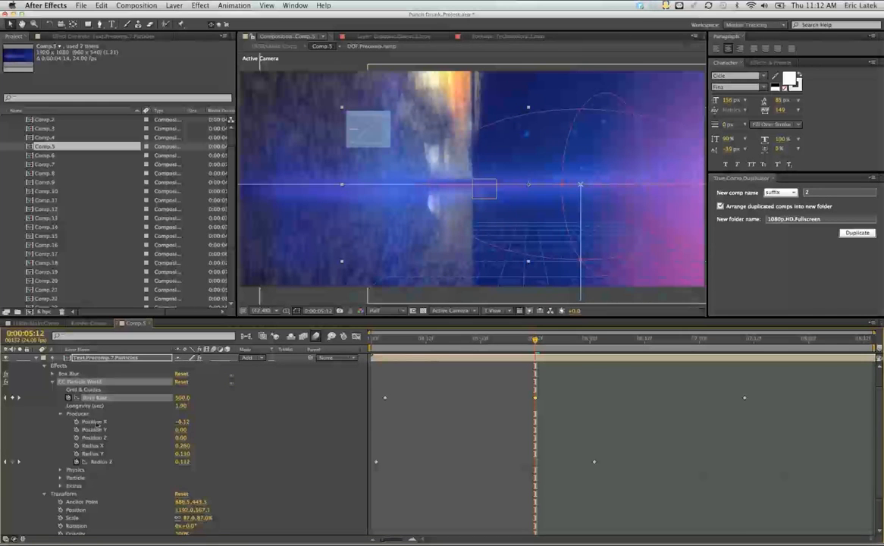
pyautogui.click(105, 446)
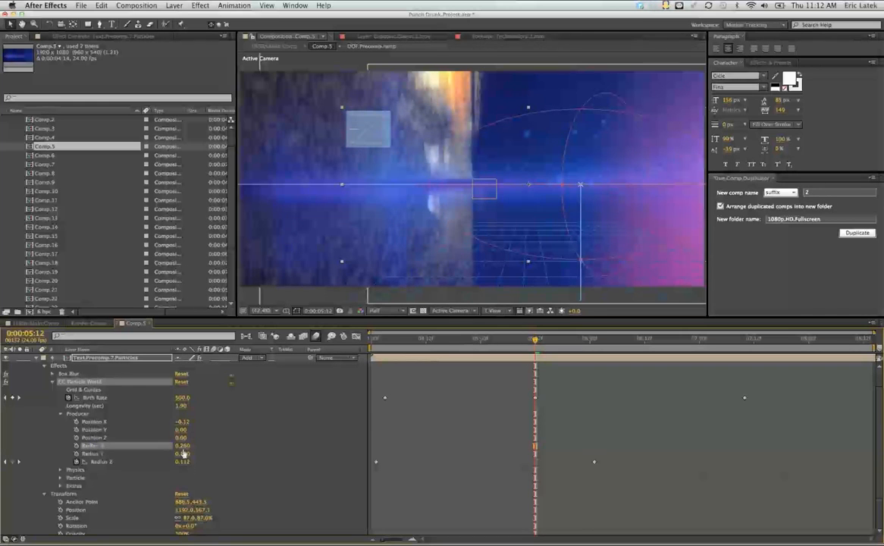
pyautogui.moveTo(183, 447); pyautogui.dragTo(206, 447)
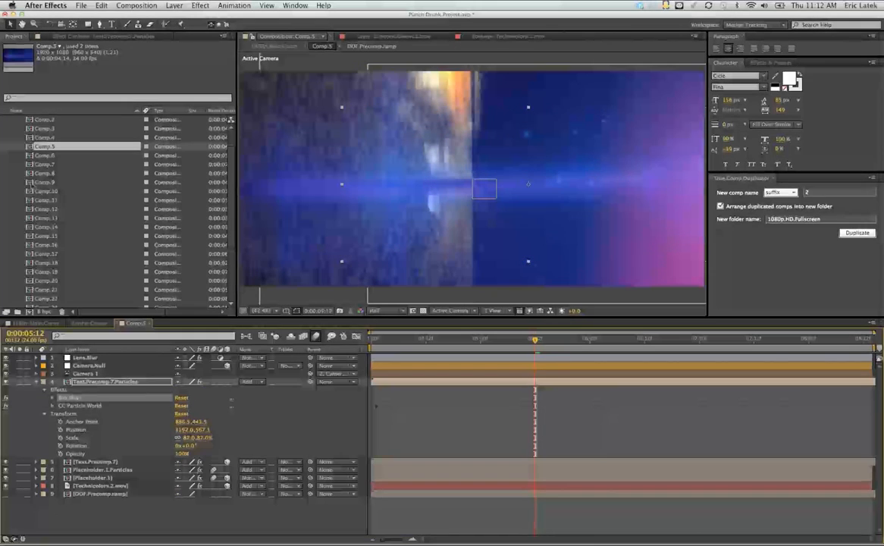
# - Open Comp.9, fit the composition to the viewer and move the current time to 0:00:02:05
pyautogui.doubleClick(42, 181)
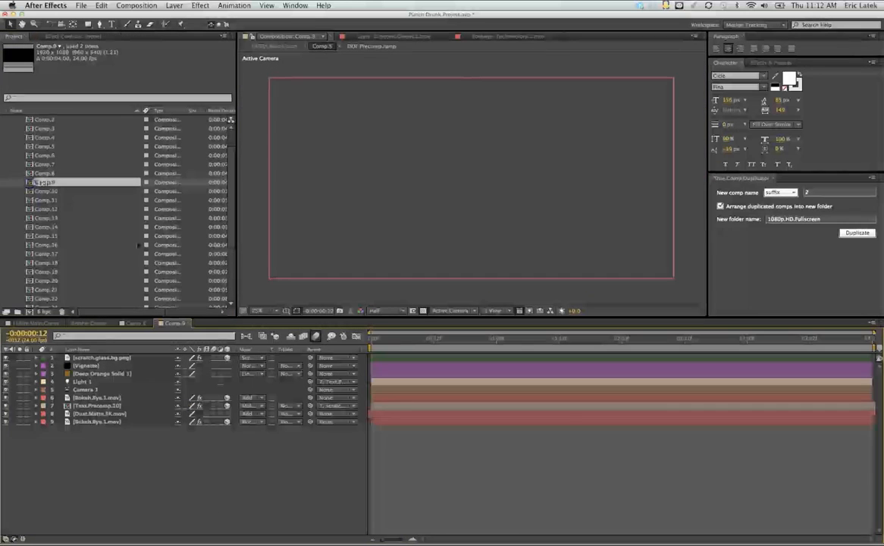
pyautogui.click(590, 338)
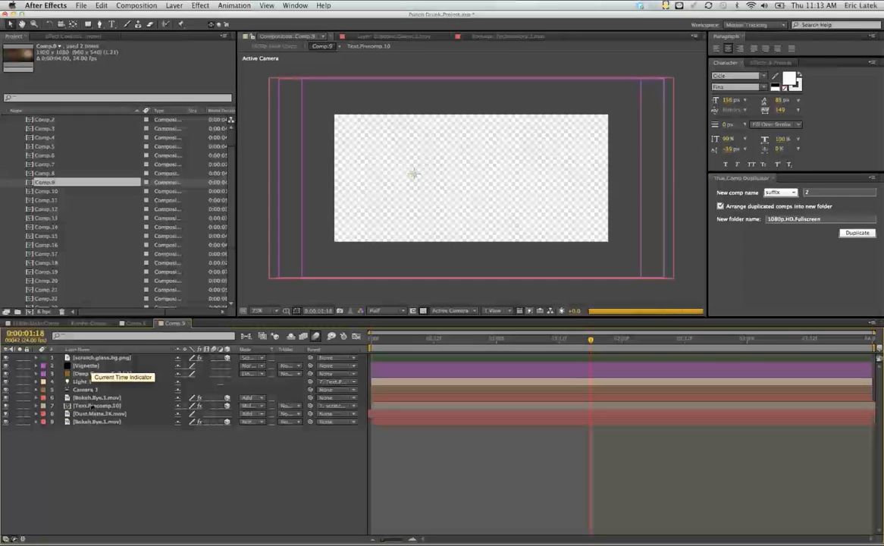
pyautogui.click(257, 311)
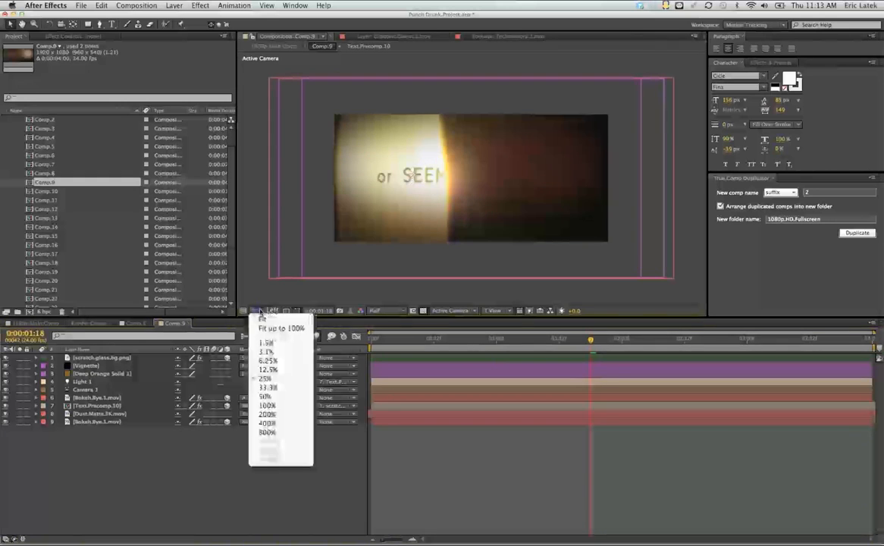
pyautogui.click(262, 318)
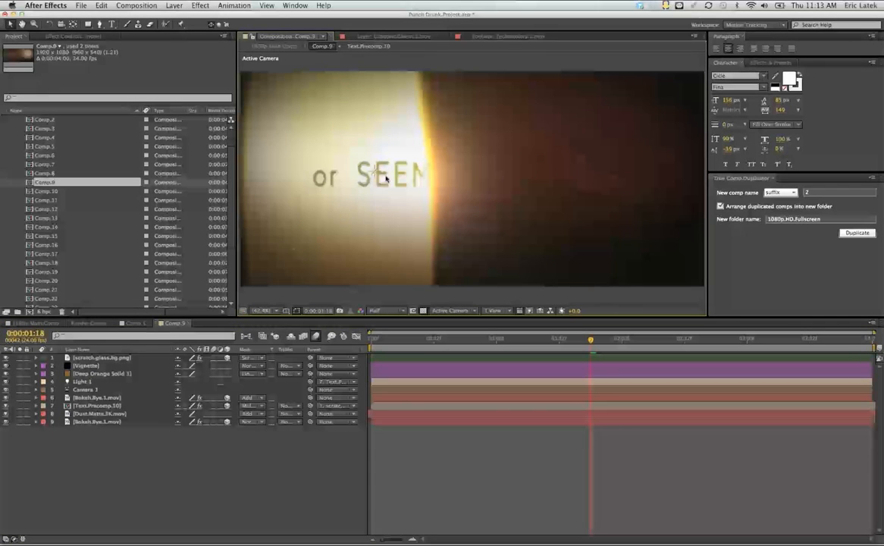
pyautogui.click(649, 339)
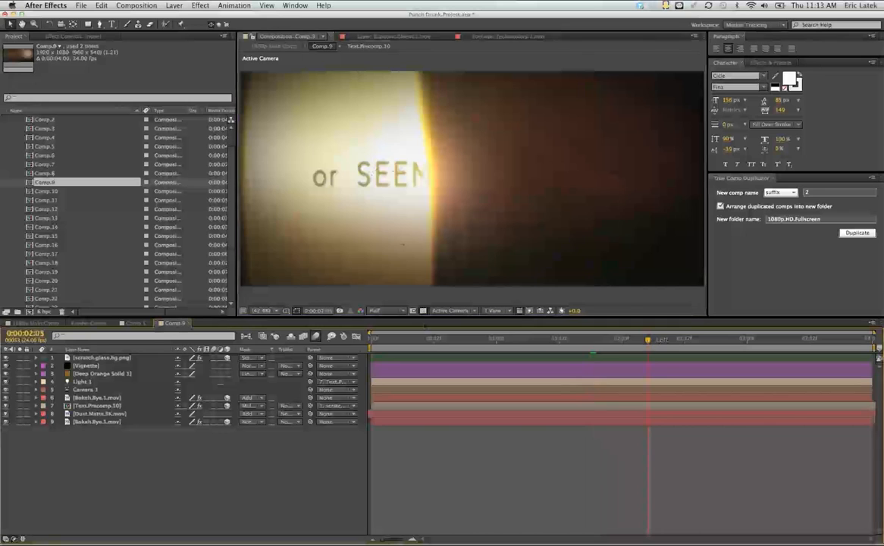
# - Examine the Gaussian Blur effect on the Text.Precomp.10 layer, then return to the project's file list
pyautogui.click(396, 173)
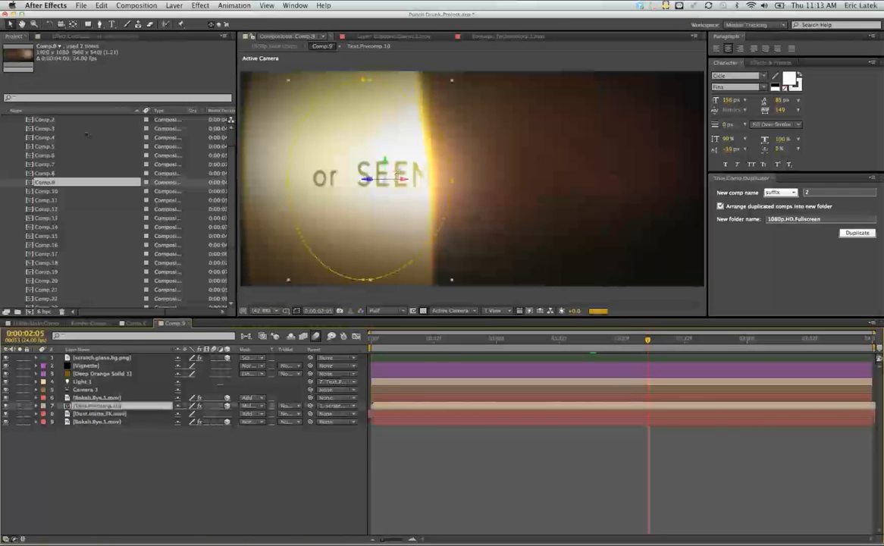
pyautogui.click(90, 35)
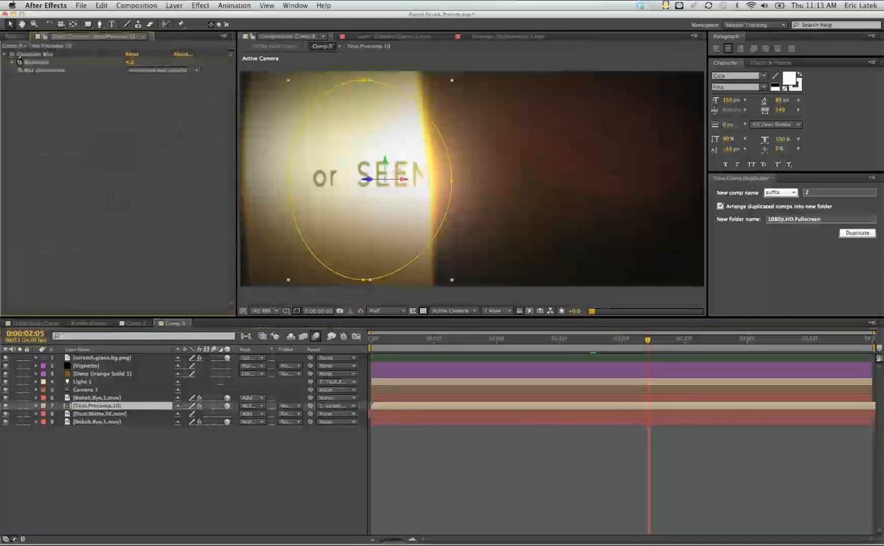
pyautogui.click(39, 55)
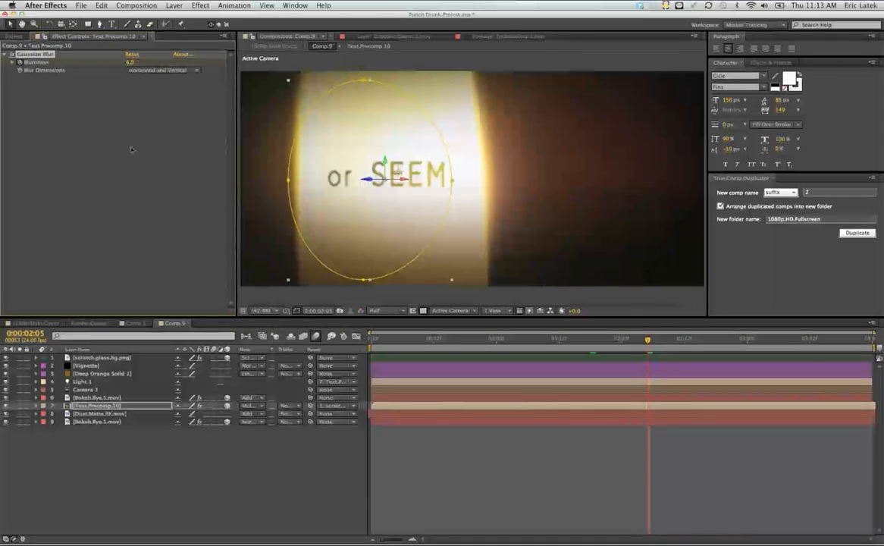
pyautogui.moveTo(131, 148); pyautogui.dragTo(115, 119)
pyautogui.click(17, 36)
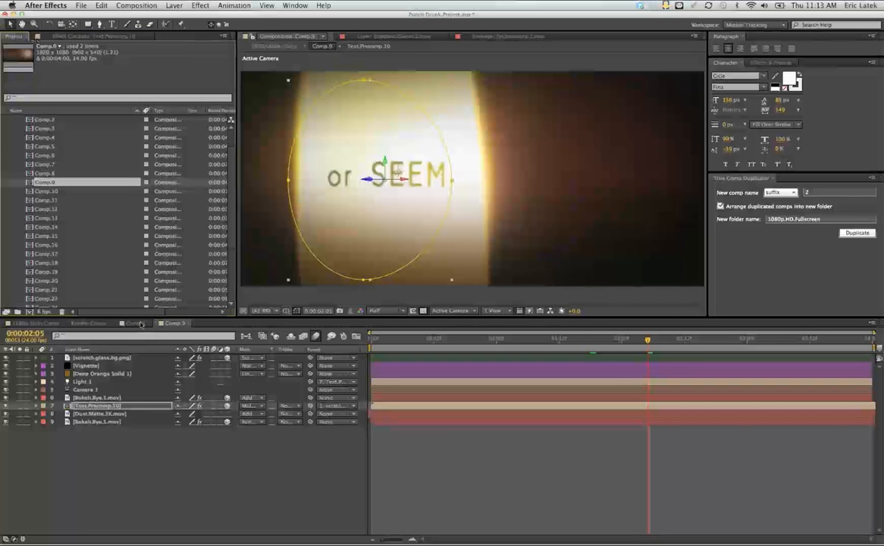
# - Return to Comp.5, select its Placeholder.1 layer and locate the matching composition in the 2.CHANGE.Placeholder.Comps.HERE folder
pyautogui.click(140, 324)
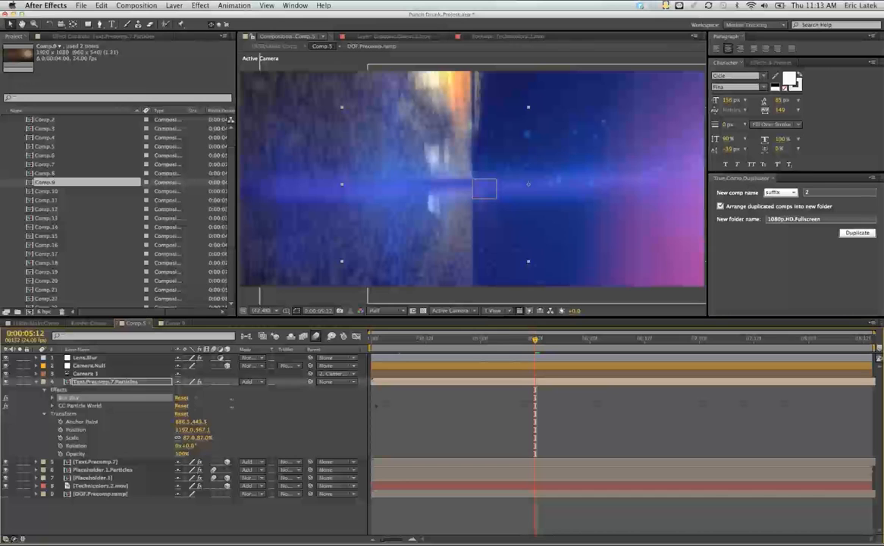
pyautogui.click(88, 479)
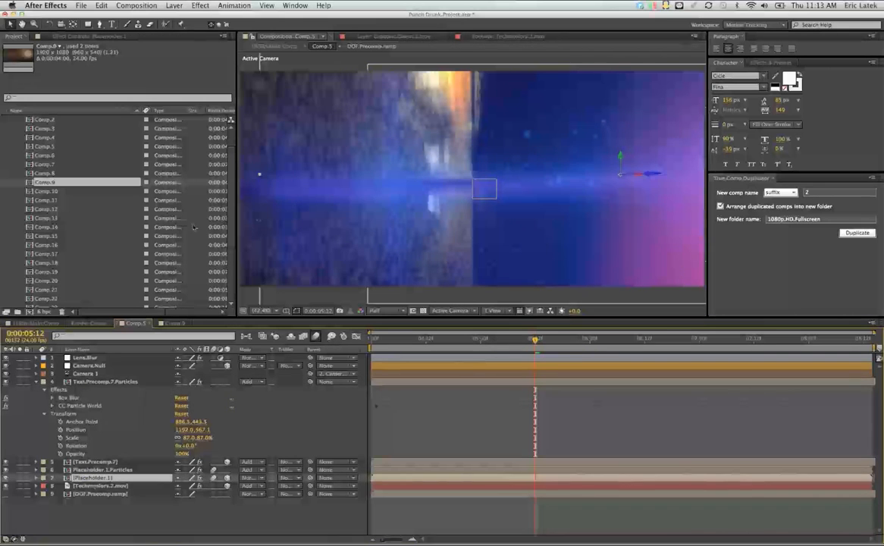
pyautogui.scroll(3, 213, 194)
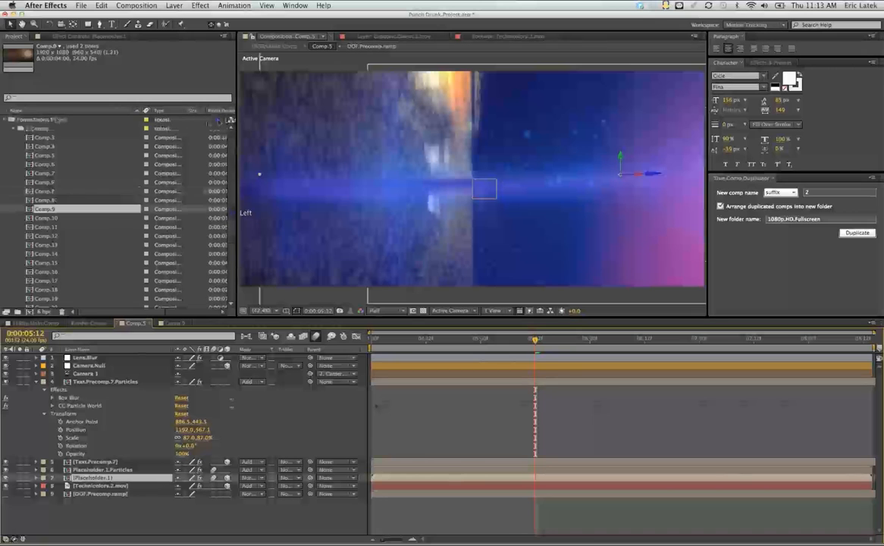
pyautogui.click(13, 131)
pyautogui.click(11, 138)
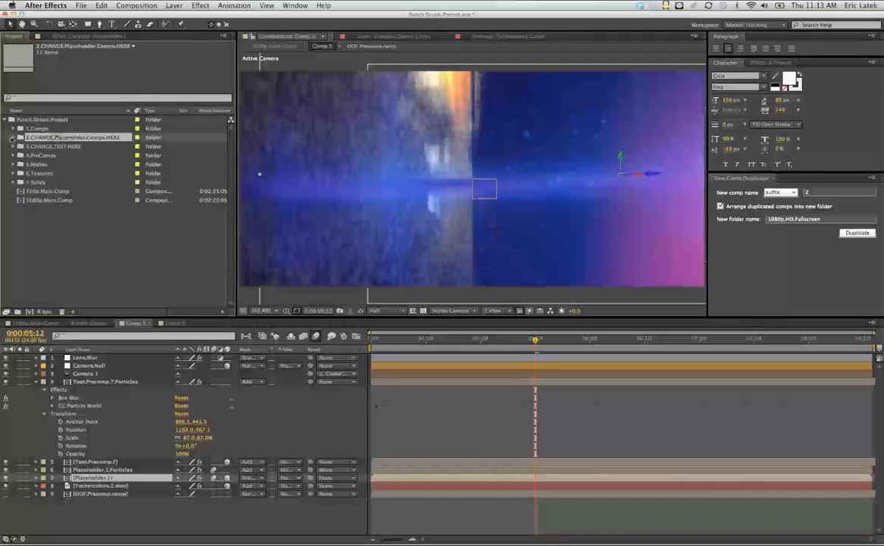
pyautogui.click(12, 137)
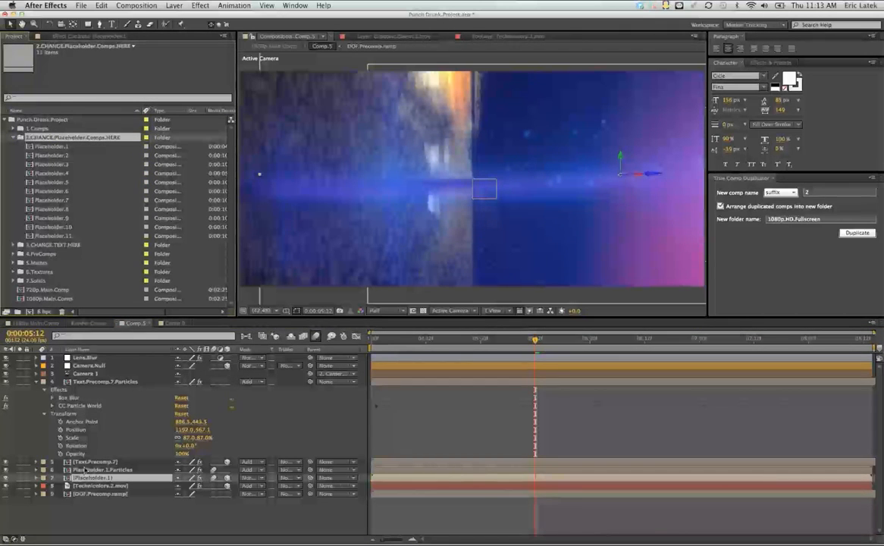
pyautogui.click(47, 146)
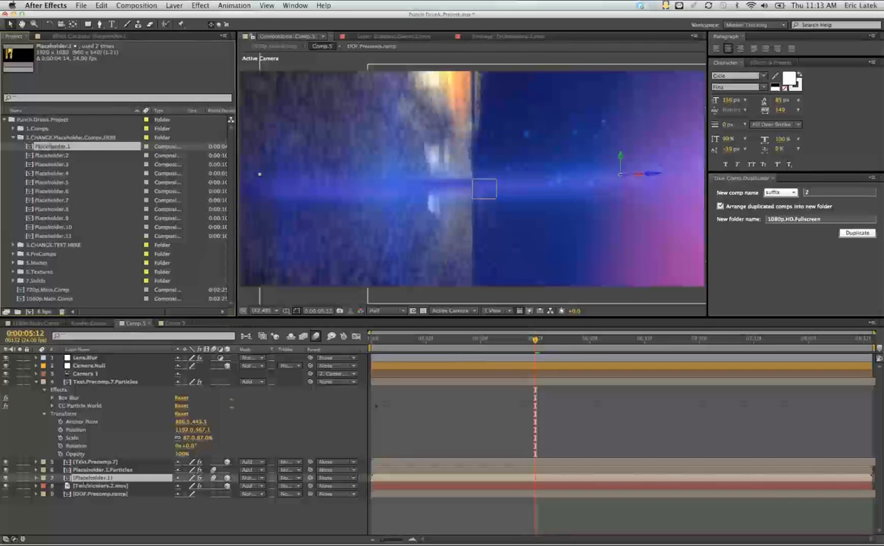
# - Expand the Placeholder.1.Particles layer's CC Particle World settings and go to the second Birth Rate keyframe at 0:00:05:11
pyautogui.click(88, 470)
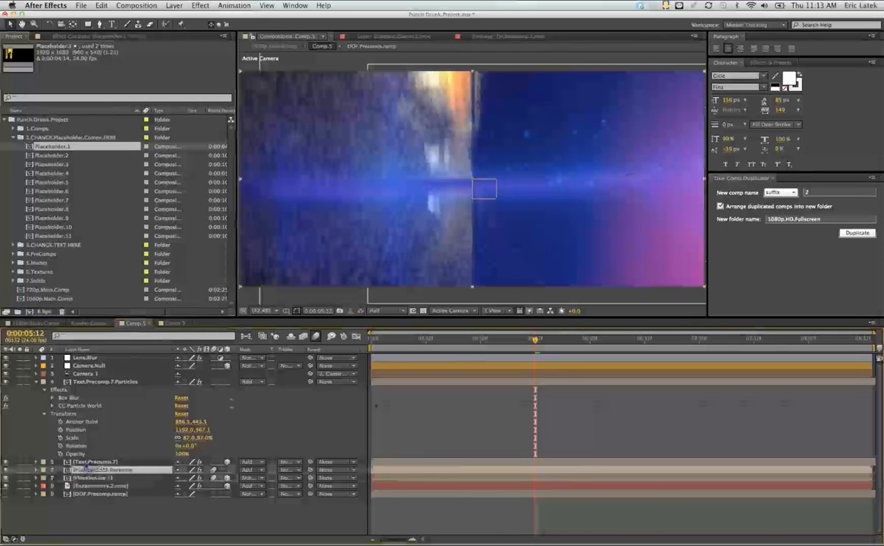
pyautogui.click(37, 470)
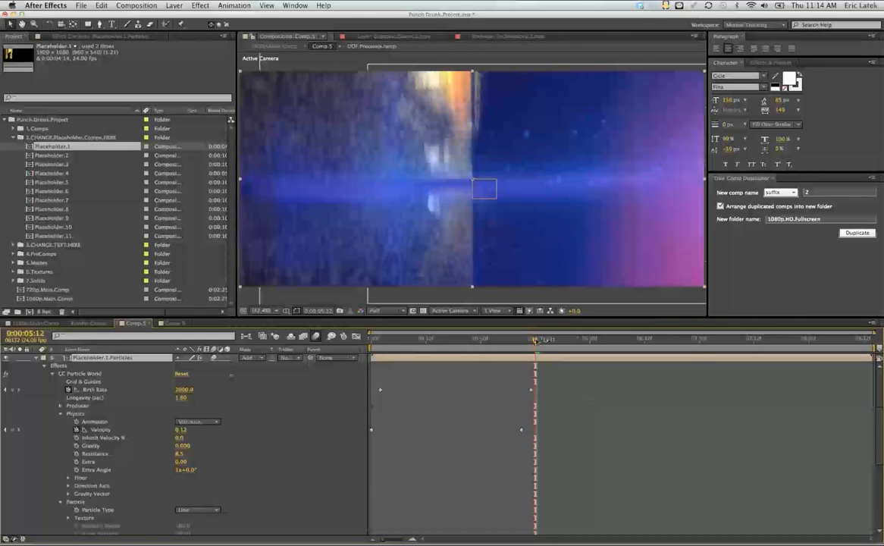
pyautogui.moveTo(535, 340); pyautogui.dragTo(530, 340)
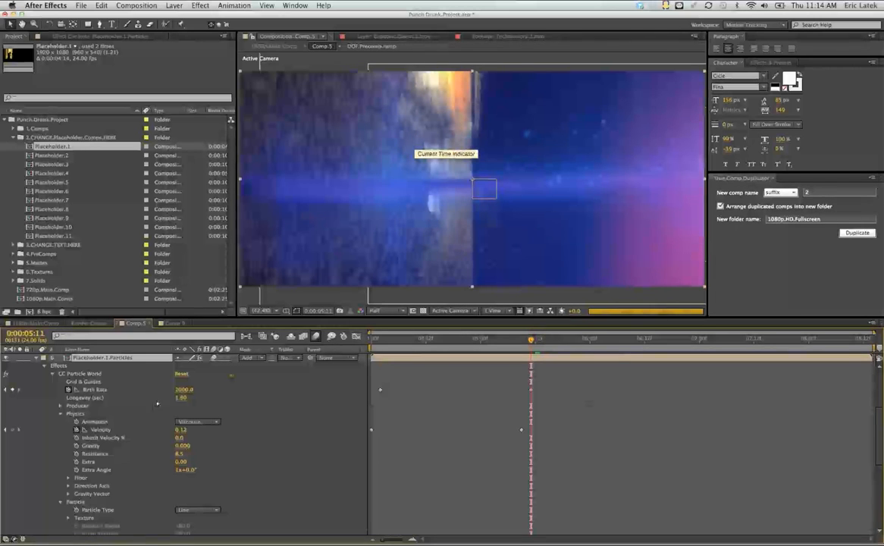
# - Try a Birth Rate of 5000 for the placeholder particles, followed by a much lower rate
pyautogui.click(185, 389)
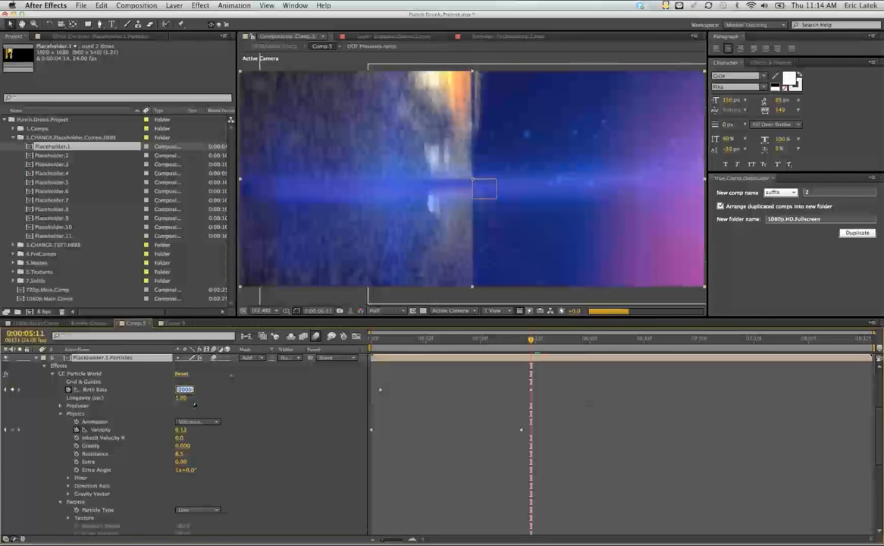
pyautogui.write('1000')
pyautogui.press('Return')
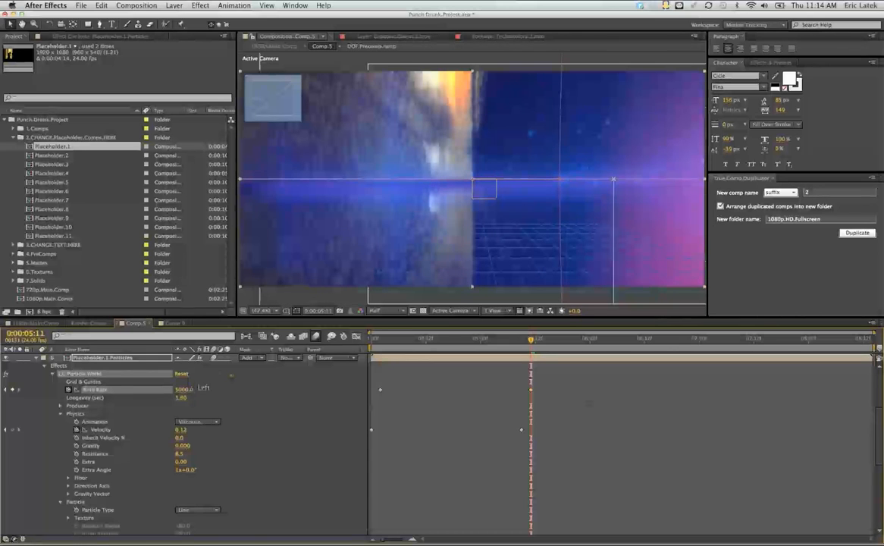
pyautogui.click(263, 397)
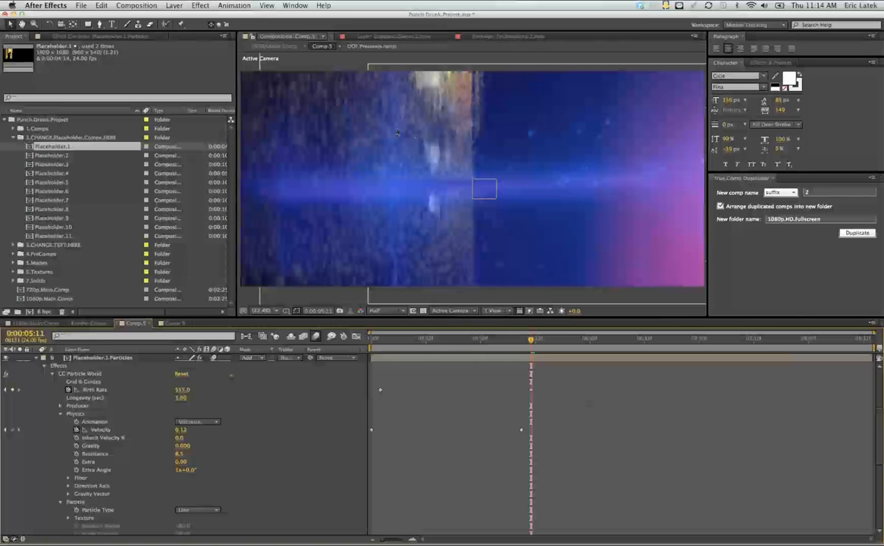
# - Set the placeholder particles' Birth Rate back to 2000 and collapse the Placeholder.1.Particles layer
pyautogui.click(182, 389)
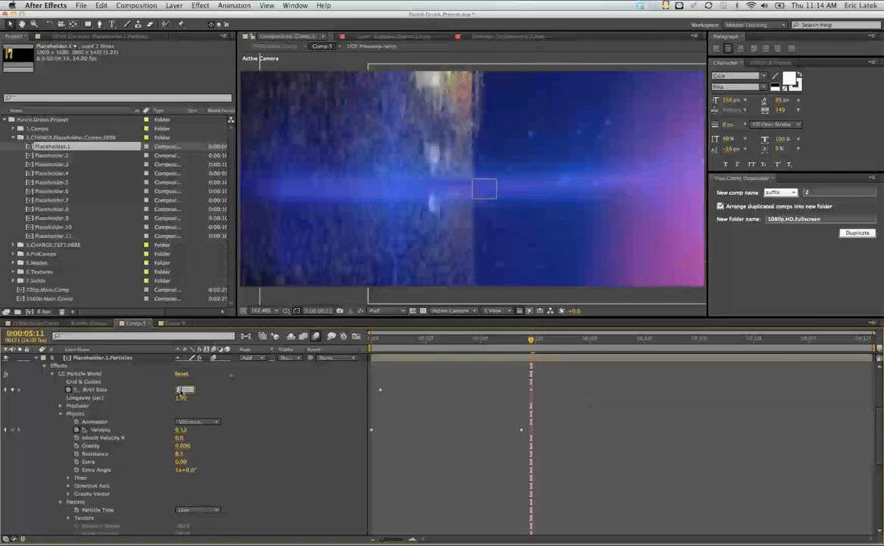
pyautogui.write('3000')
pyautogui.press('Return')
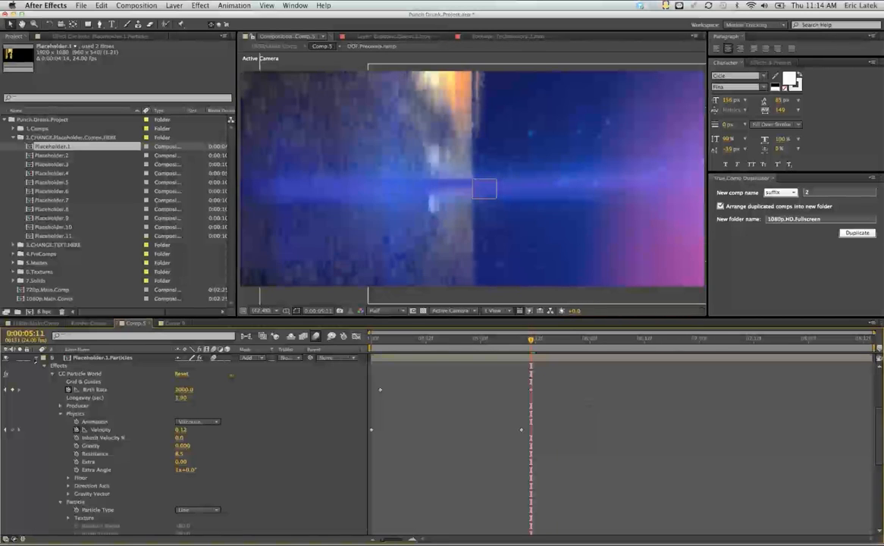
pyautogui.click(36, 358)
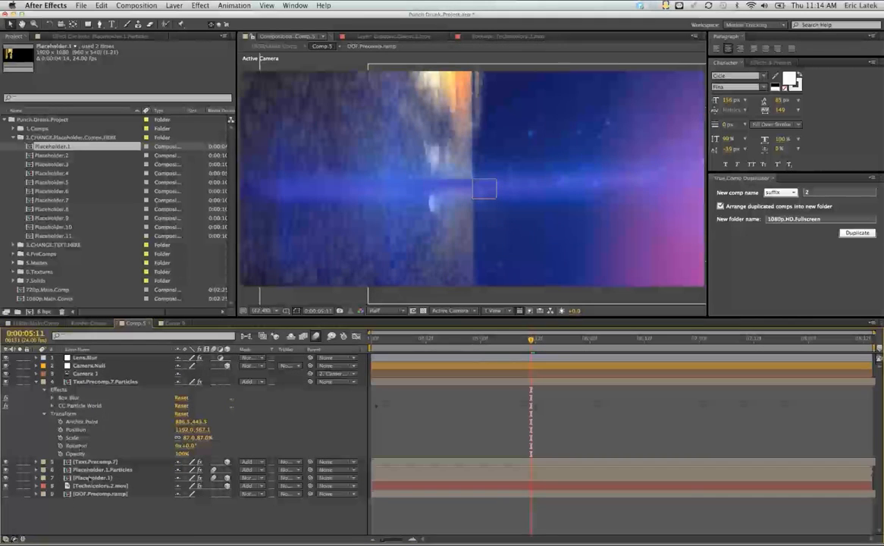
# - In the Placeholder.1 composition, hide the B-roll sample video and show femininity.jpg, then check the replacement in Comp.5
pyautogui.doubleClick(90, 478)
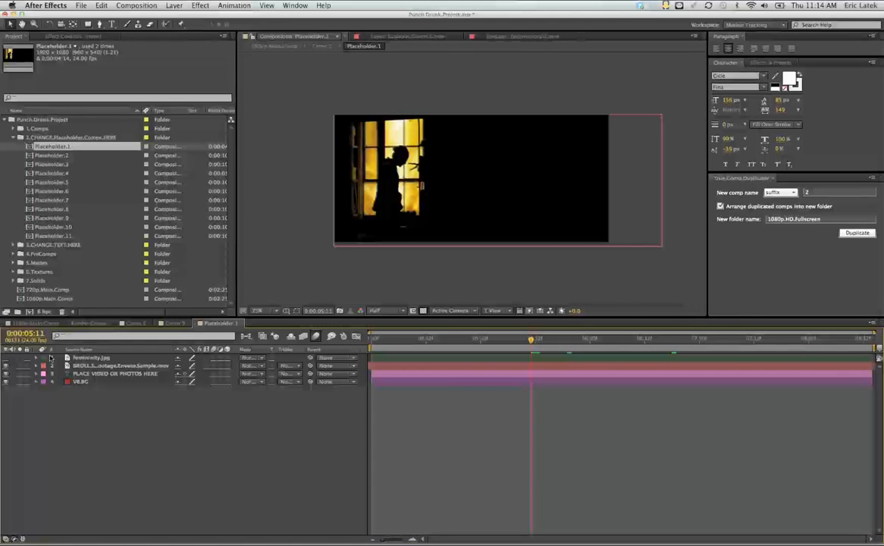
pyautogui.click(5, 365)
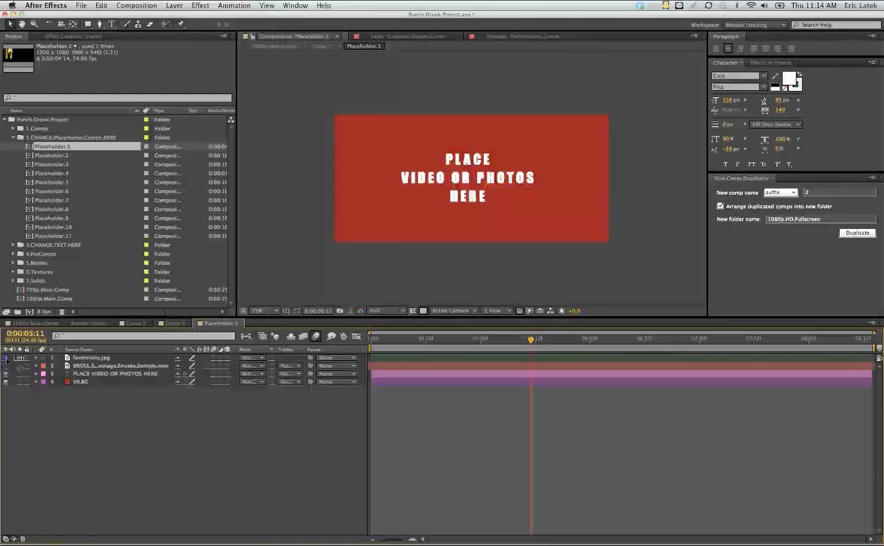
pyautogui.click(6, 358)
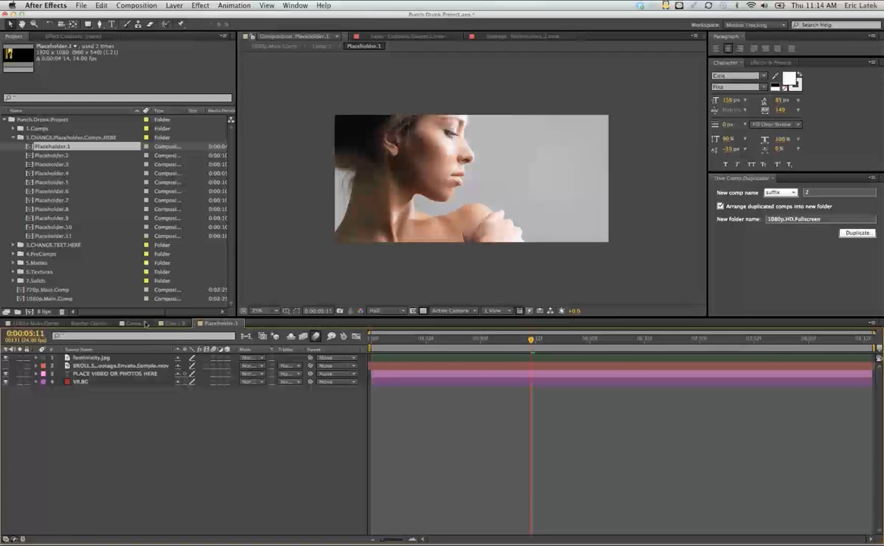
pyautogui.click(144, 324)
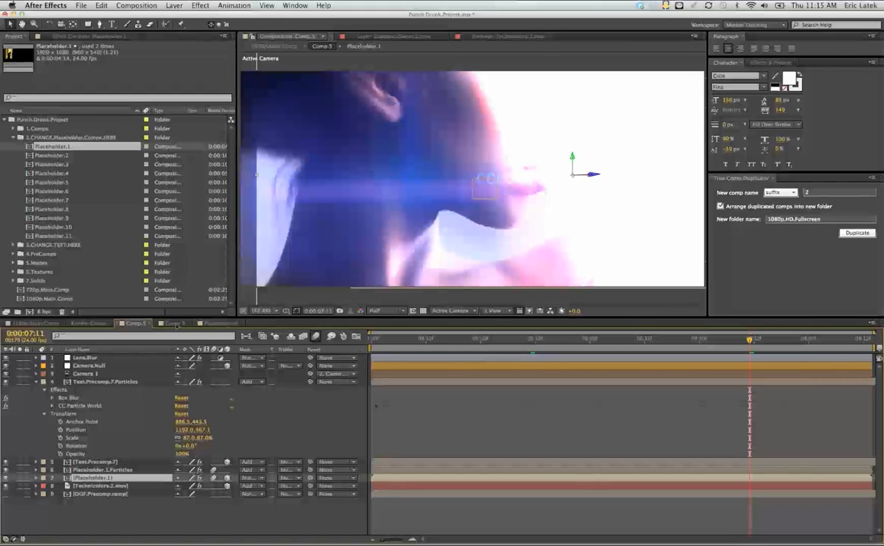
# - Scale femininity.jpg in Placeholder.1 to 73%, reposition it in the frame and check the framing in Comp.5
pyautogui.click(220, 324)
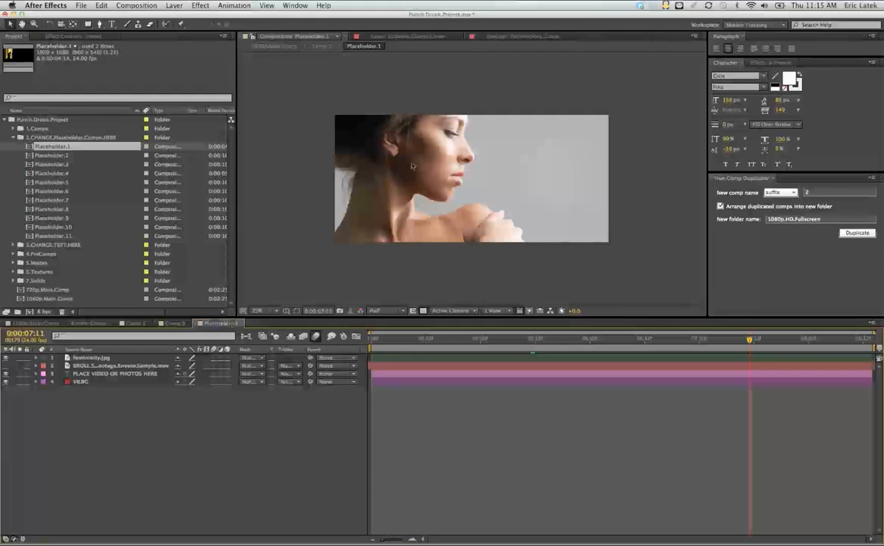
pyautogui.click(470, 176)
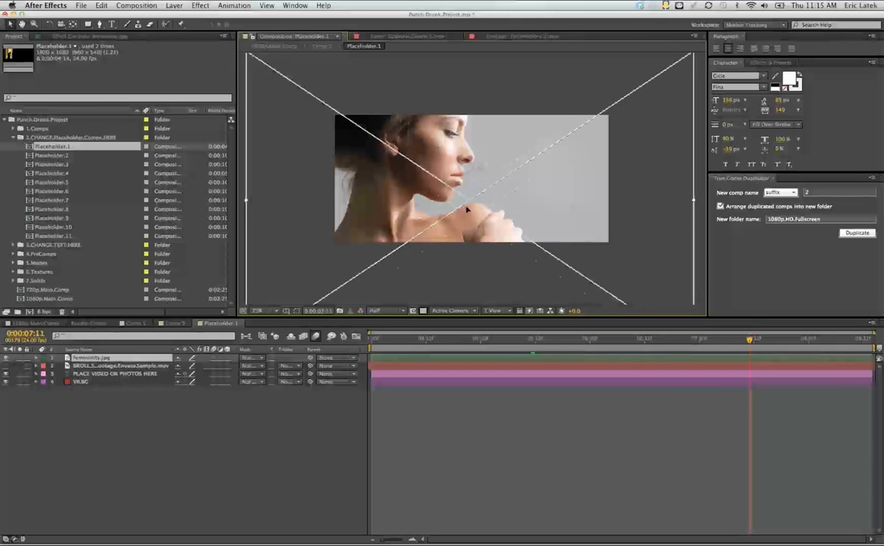
pyautogui.hotkey('alt', 'shift', 's')
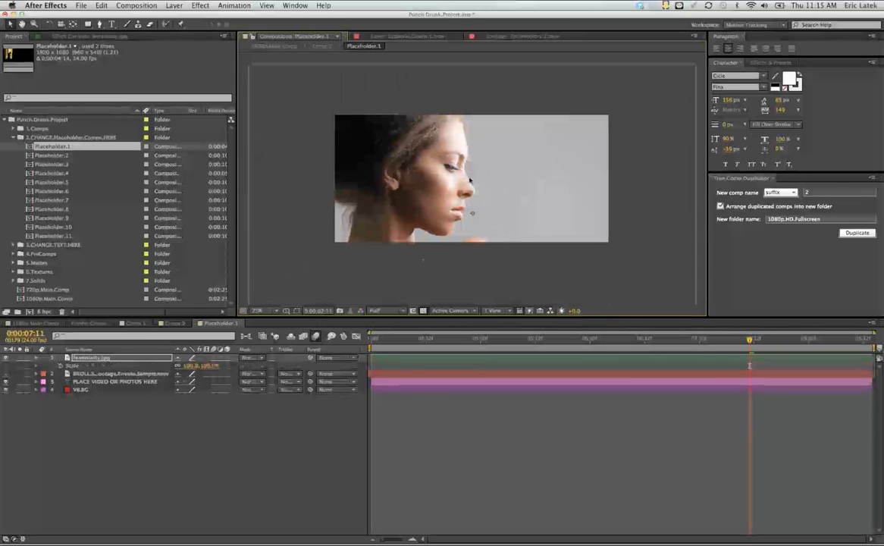
pyautogui.moveTo(201, 367); pyautogui.dragTo(188, 367)
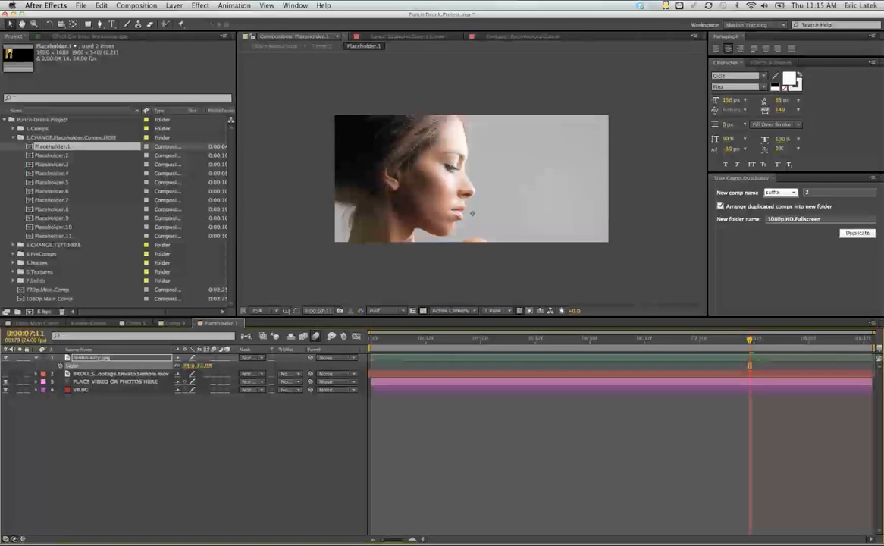
pyautogui.moveTo(459, 269); pyautogui.dragTo(457, 265)
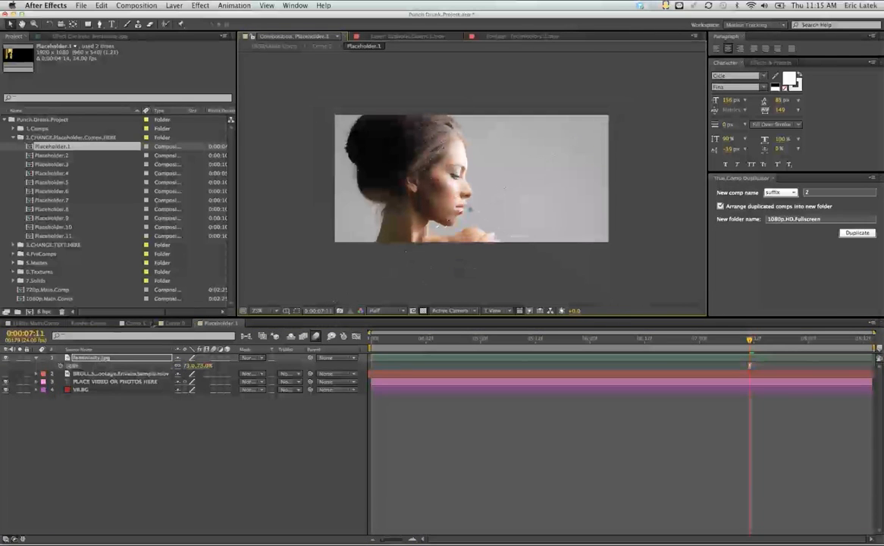
pyautogui.click(136, 323)
# - Reduce femininity.jpg in Placeholder.1 to 66%, reposition it so the whole head is in frame, and check Comp.5
pyautogui.click(225, 323)
pyautogui.moveTo(475, 185); pyautogui.dragTo(451, 185)
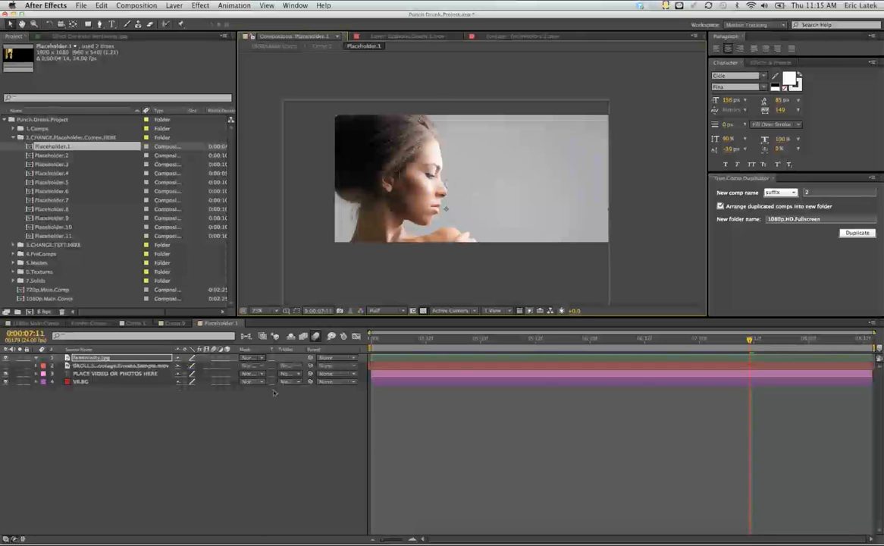
pyautogui.moveTo(185, 369); pyautogui.dragTo(179, 369)
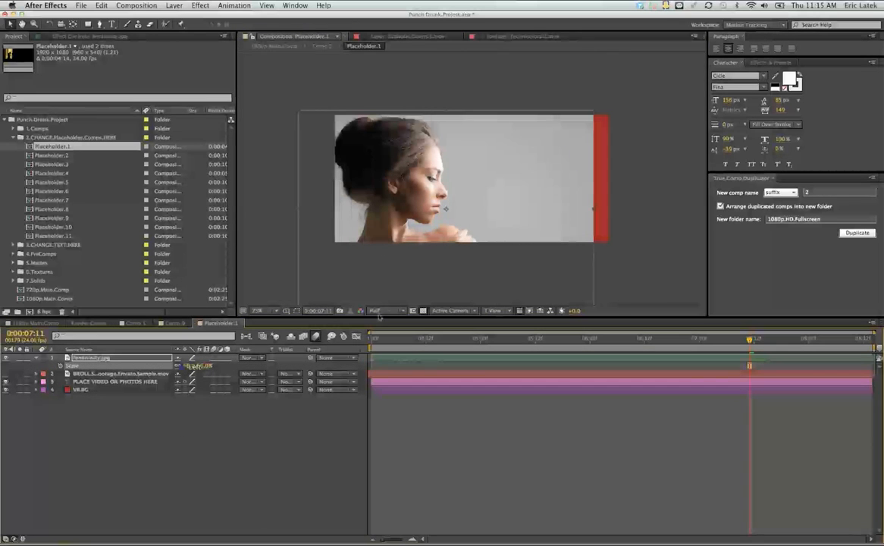
pyautogui.moveTo(402, 283); pyautogui.dragTo(412, 296)
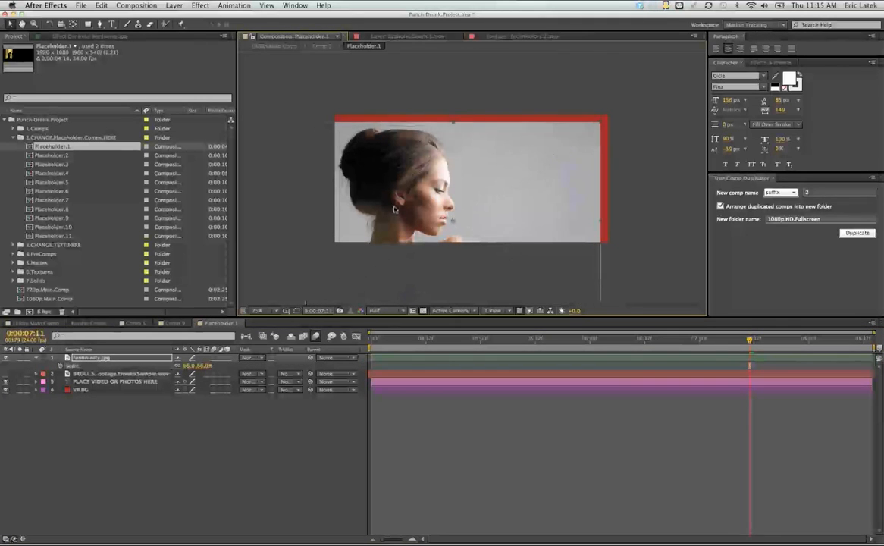
pyautogui.moveTo(412, 231); pyautogui.dragTo(408, 226)
pyautogui.click(135, 323)
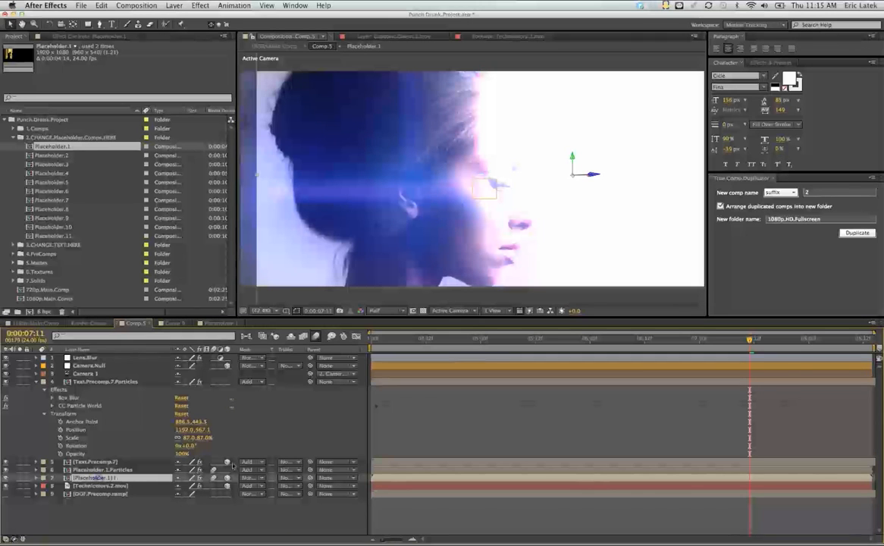
# - Nudge the photo inside Placeholder.1 slightly to the left and return to Comp.5
pyautogui.click(135, 471)
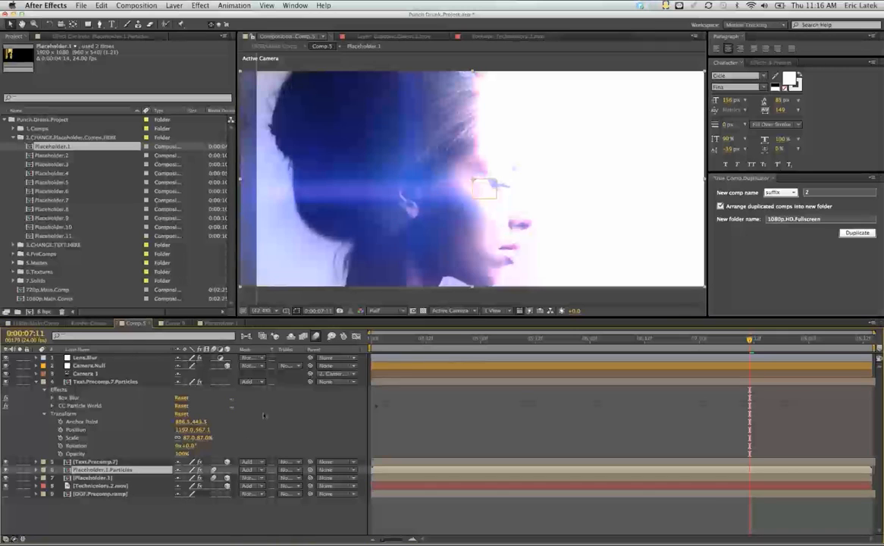
pyautogui.click(215, 324)
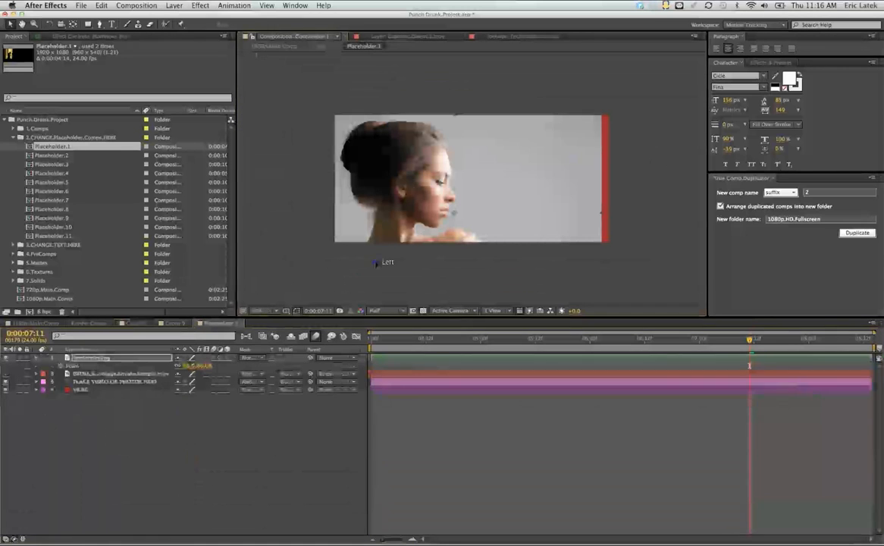
pyautogui.moveTo(375, 262); pyautogui.dragTo(373, 263)
pyautogui.click(136, 324)
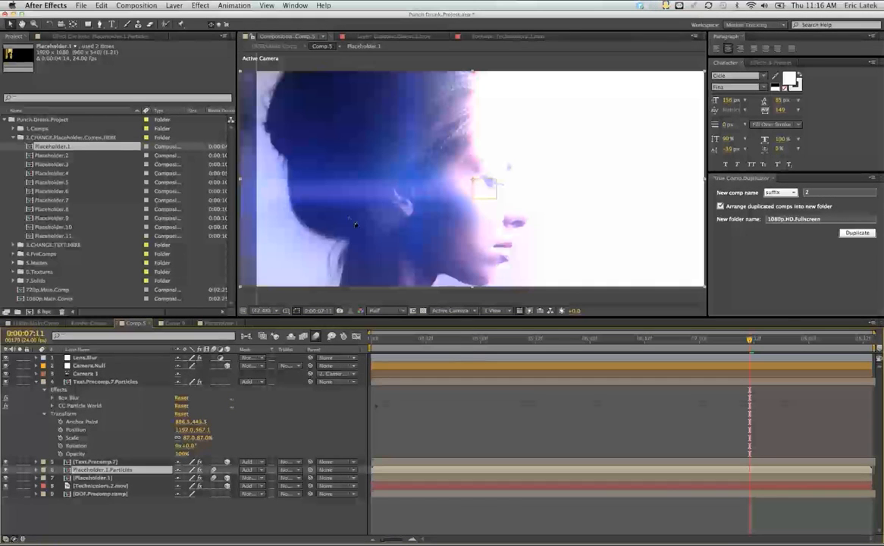
# - Set the X position of Comp.5's Camera.Null layer to 872.5 at 0:00:07:11 and collapse the layer
pyautogui.click(55, 366)
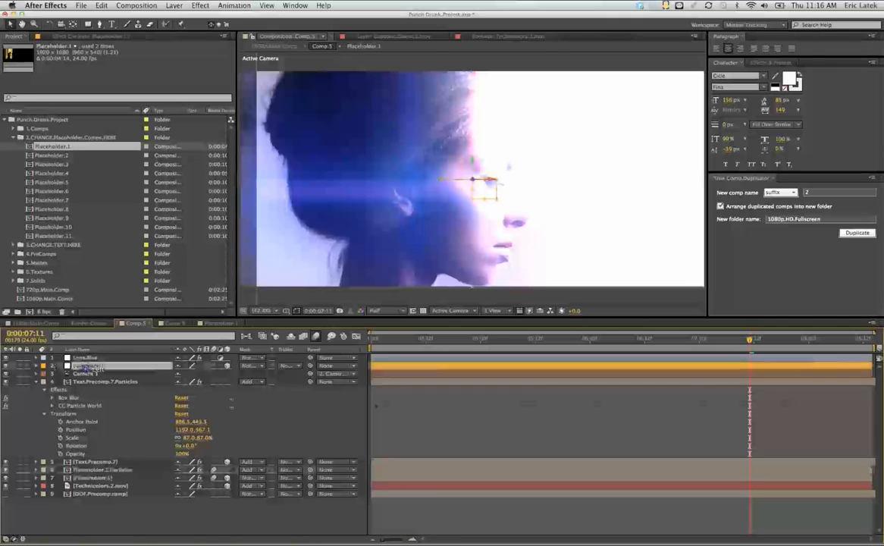
pyautogui.click(35, 366)
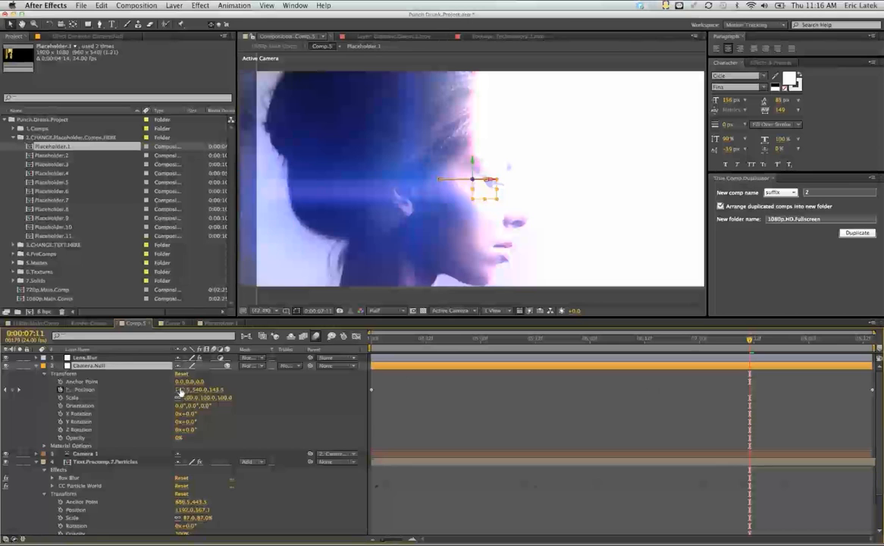
pyautogui.moveTo(178, 389); pyautogui.dragTo(243, 386)
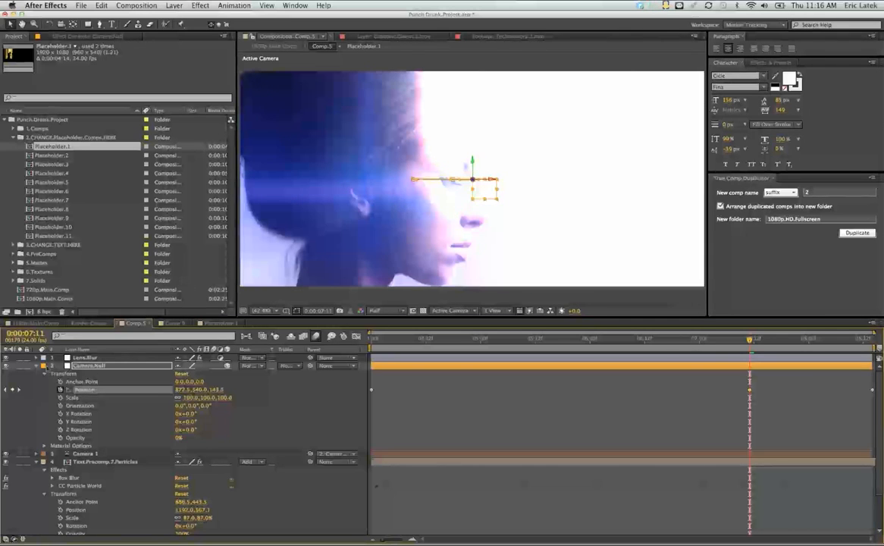
pyautogui.click(36, 365)
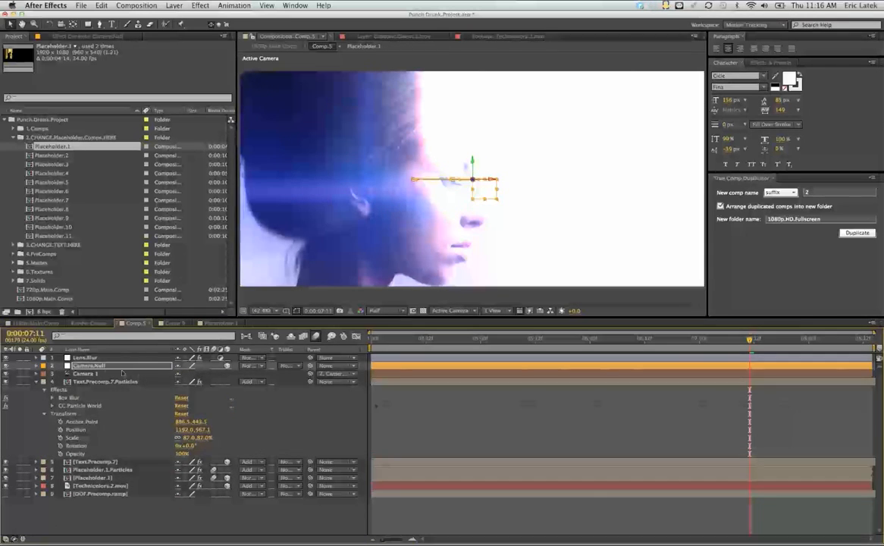
# - Turn off the Glow effect on the Placeholder.1.Particles layer and inspect the effects on Text.Precomp.7 and its particles layer
pyautogui.click(102, 485)
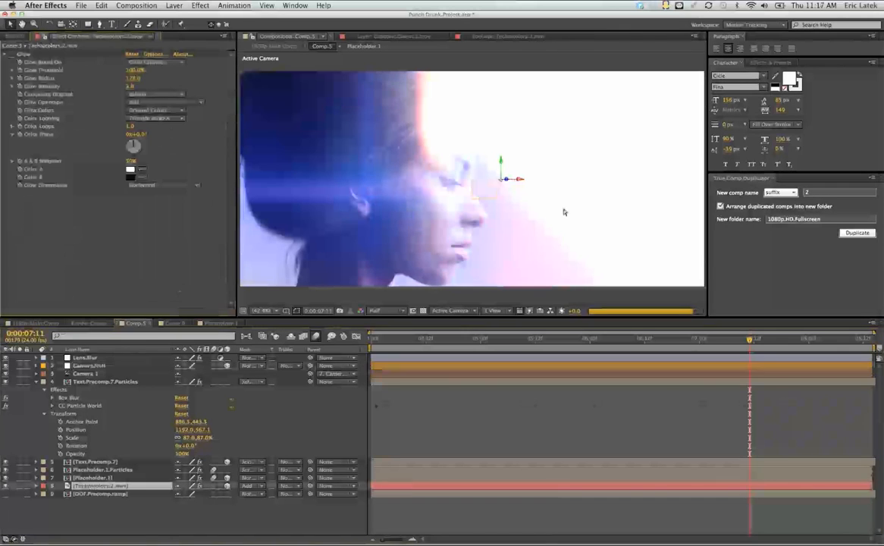
pyautogui.click(99, 469)
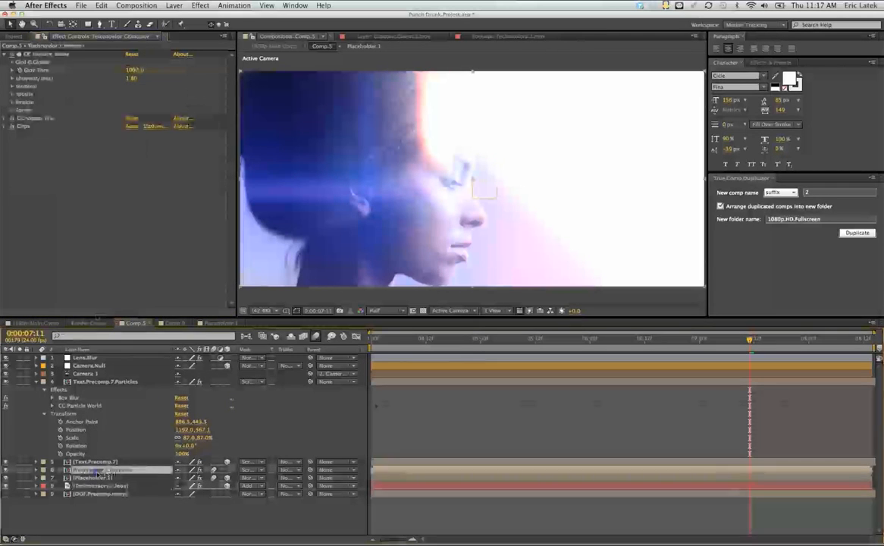
pyautogui.click(12, 126)
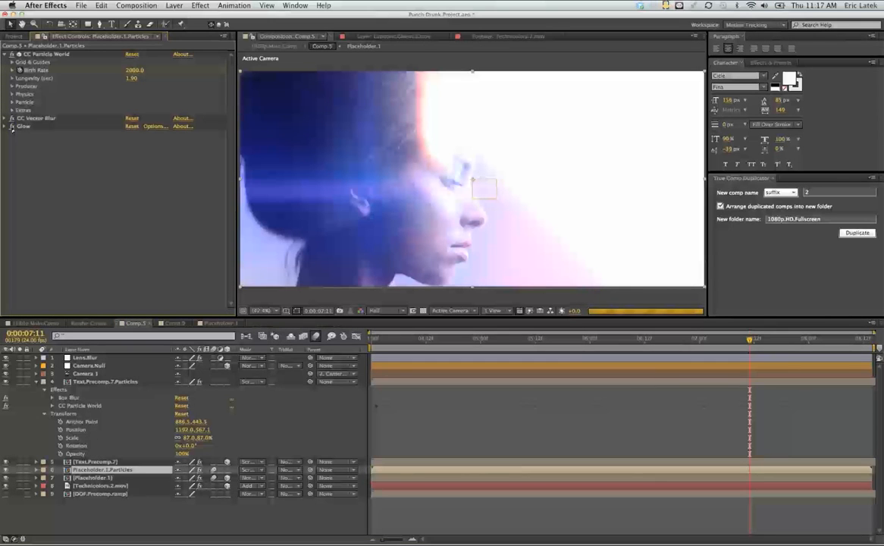
pyautogui.click(91, 462)
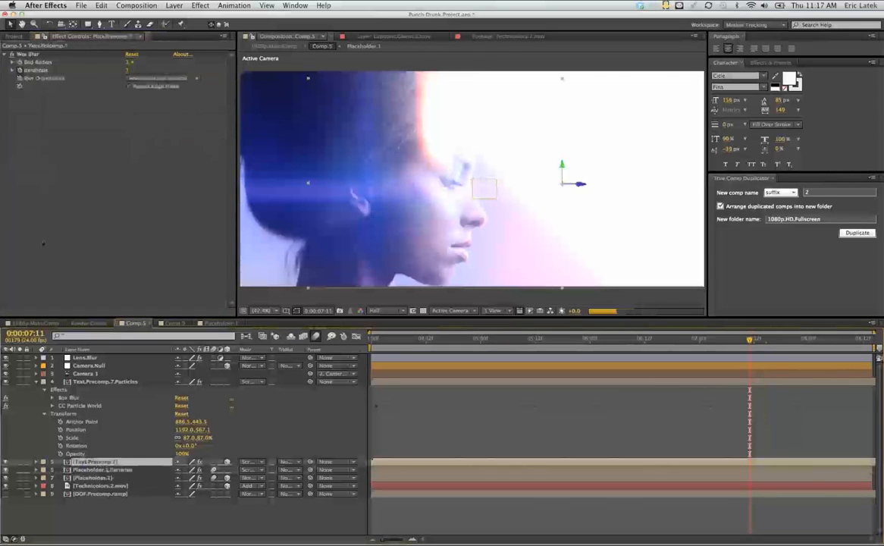
pyautogui.click(90, 375)
pyautogui.click(91, 381)
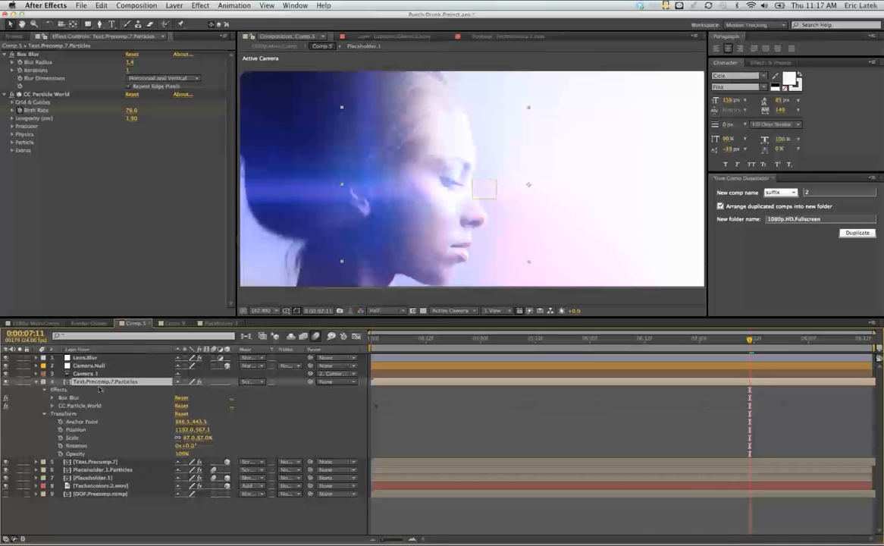
# - Change the Text.Precomp.7 layer's blending mode to Multiply
pyautogui.click(114, 462)
pyautogui.click(253, 462)
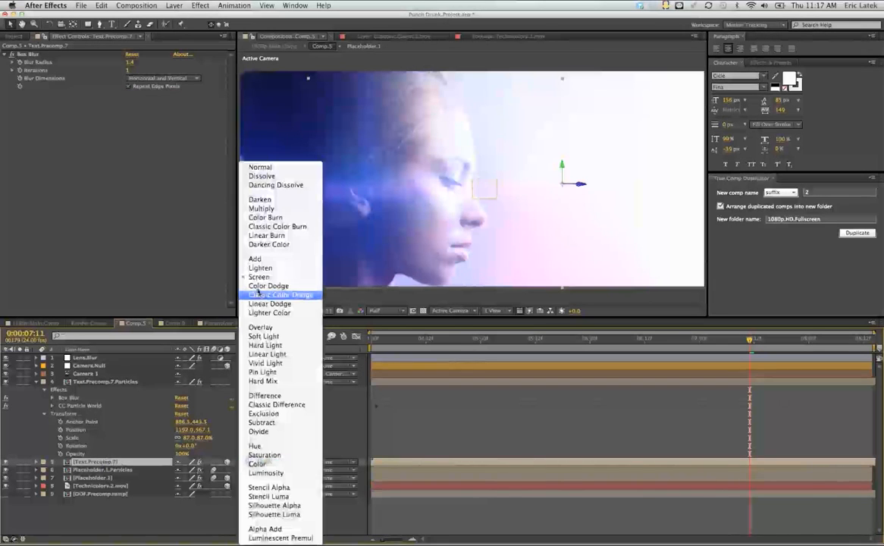
pyautogui.click(254, 196)
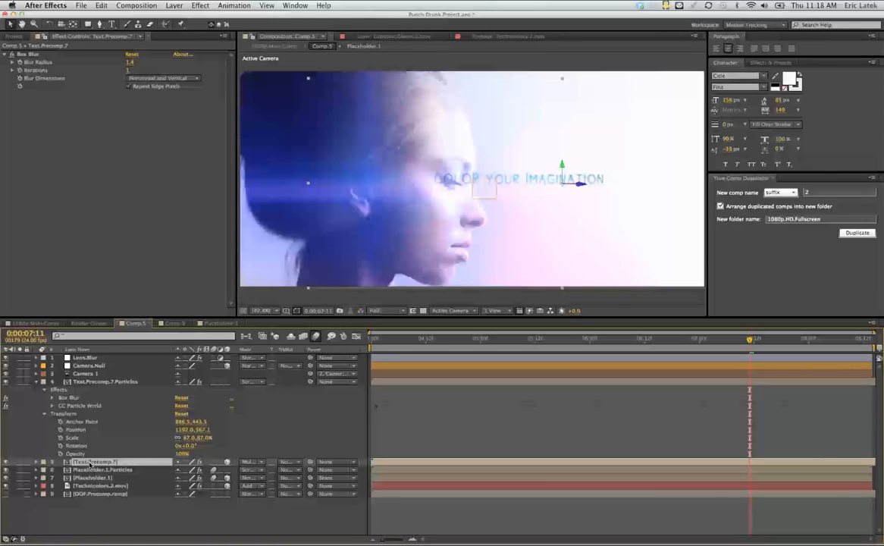
# - Inside Text.Precomp.7, move the COLOR YOUR IMAGINATION text to the right, clear of the face, and return to Comp.5
pyautogui.doubleClick(89, 462)
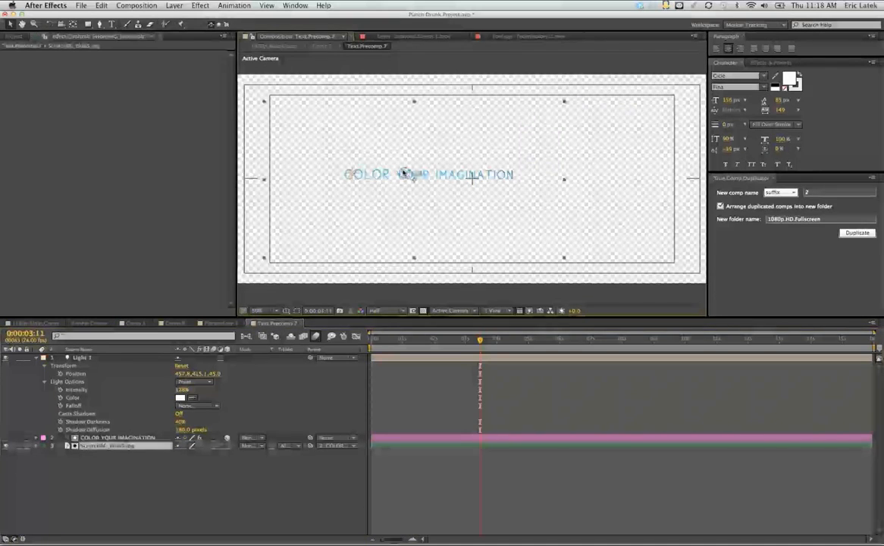
pyautogui.click(117, 437)
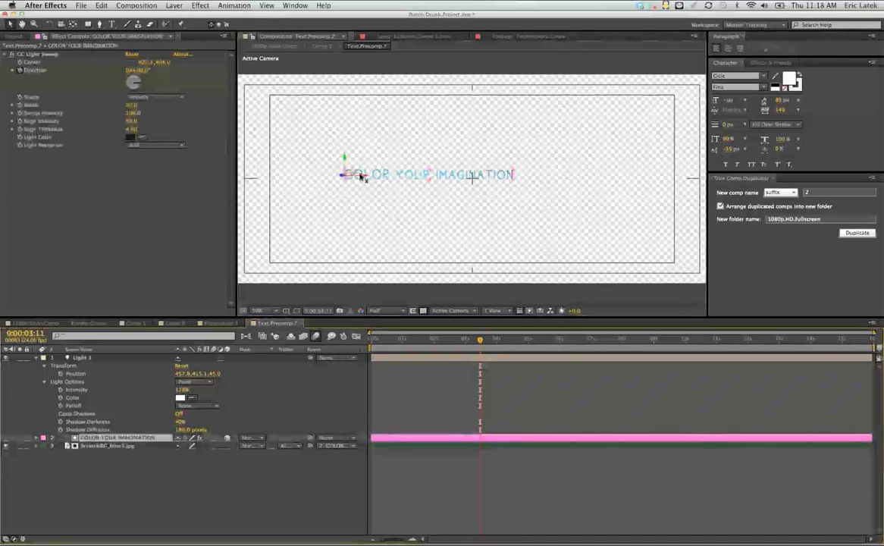
pyautogui.moveTo(412, 175); pyautogui.dragTo(430, 176)
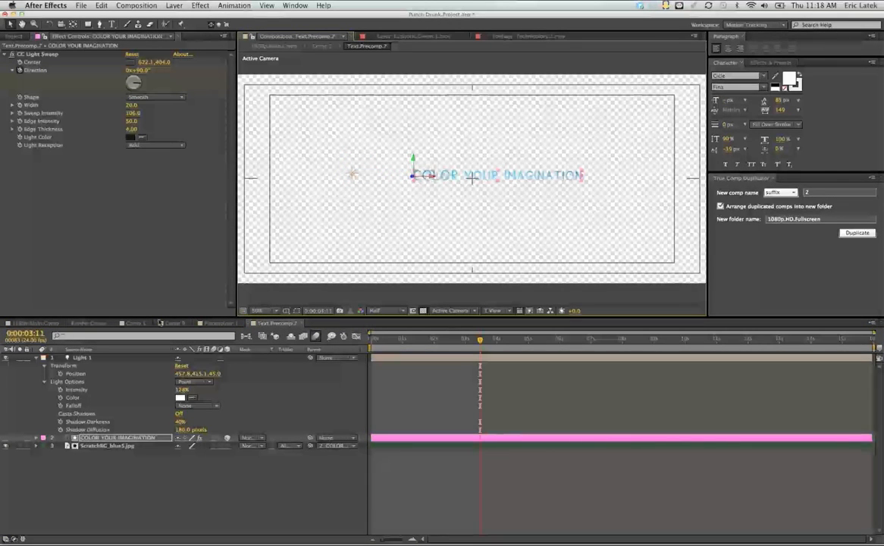
pyautogui.click(139, 323)
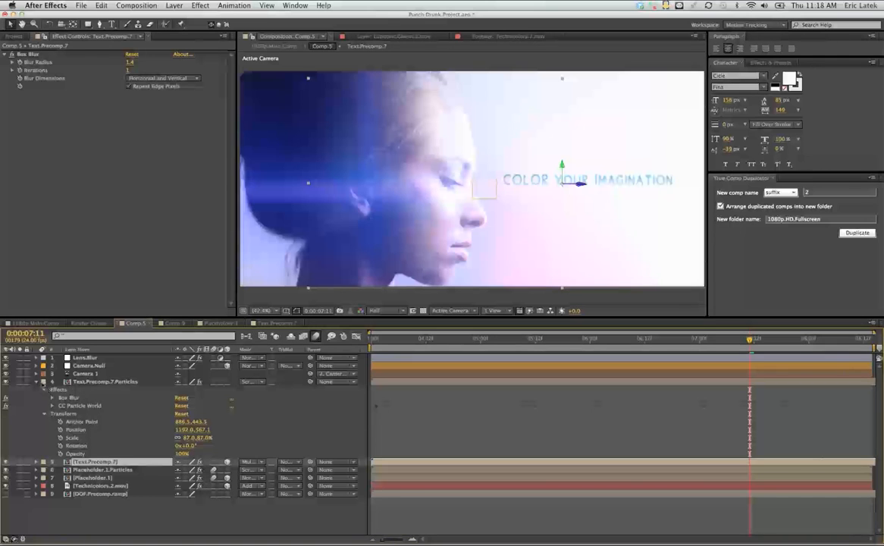
# - Collapse the Text.Precomp.7.Particles layer and check the Lens.Blur layer's keyframes in Comp.5
pyautogui.click(36, 381)
pyautogui.click(89, 358)
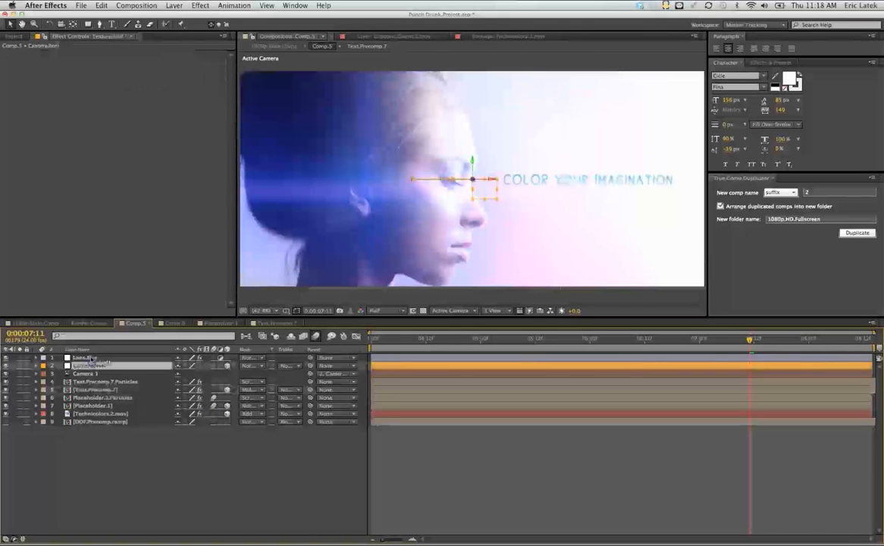
pyautogui.press('u')
pyautogui.press('u')
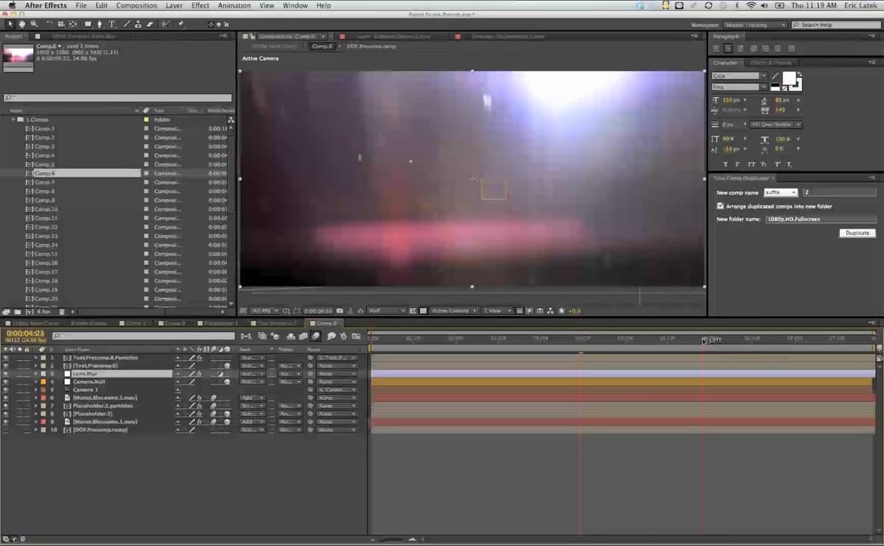
# - At 0:00:06:03 in Comp.6, set the Lens.Blur layer's Blur Focal Distance to 1.00
pyautogui.click(702, 340)
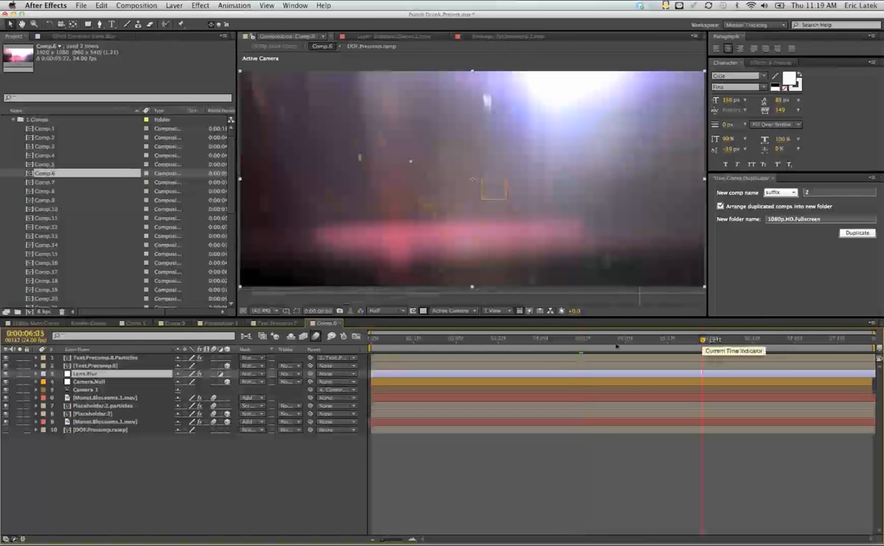
pyautogui.click(36, 374)
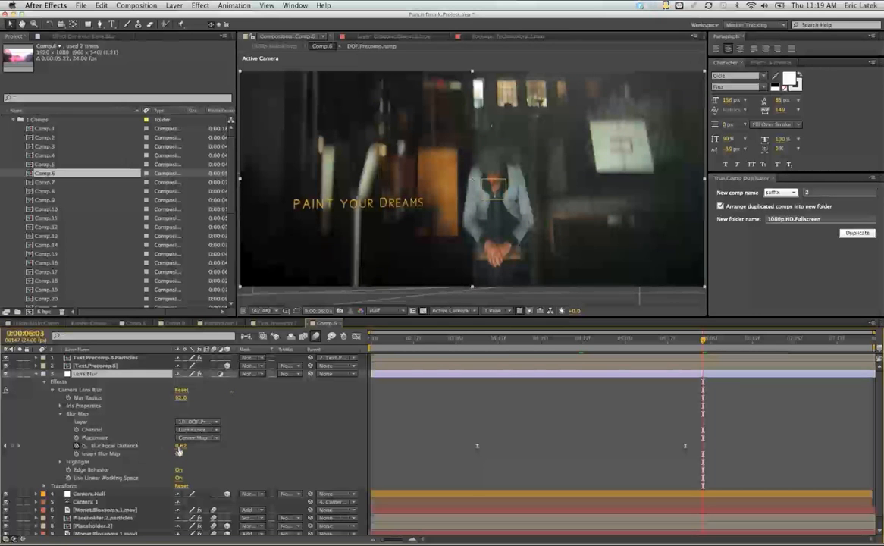
pyautogui.click(121, 446)
pyautogui.moveTo(181, 446); pyautogui.dragTo(207, 445)
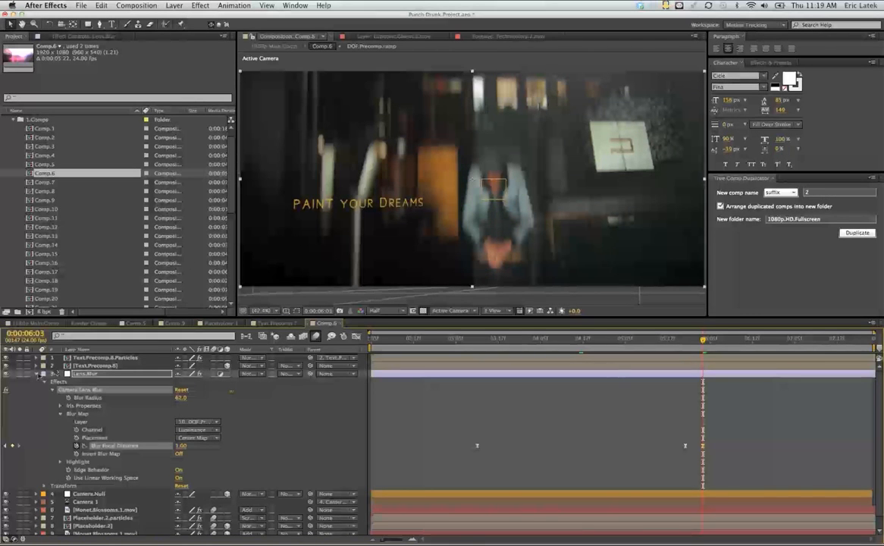
pyautogui.click(36, 374)
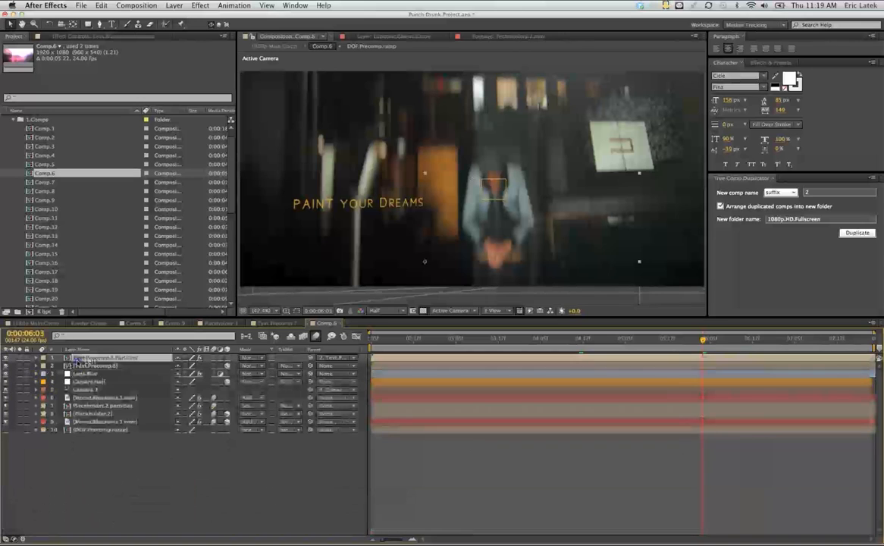
# - Move the Text.Precomp.8 and Text.Precomp.8.Particles layers below Lens.Blur and Camera 1 in the layer stack
pyautogui.click(77, 358)
pyautogui.click(92, 365)
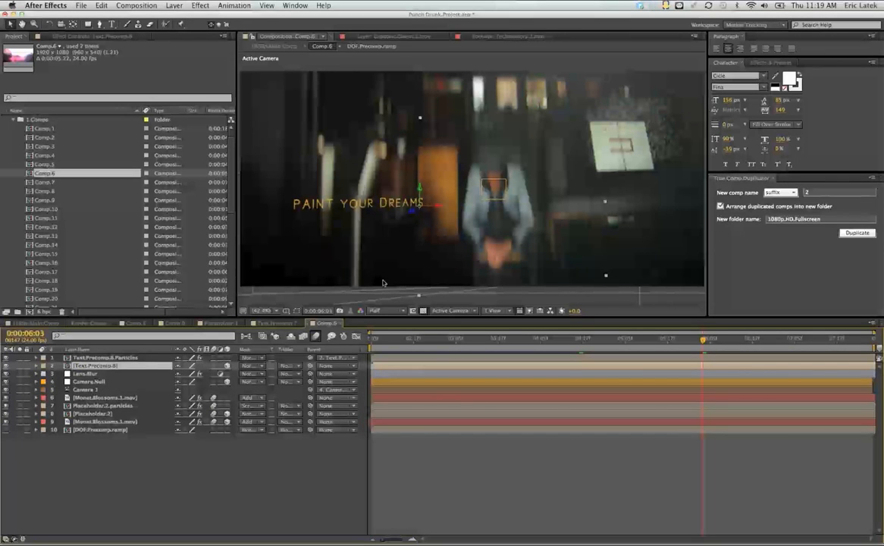
pyautogui.click(86, 374)
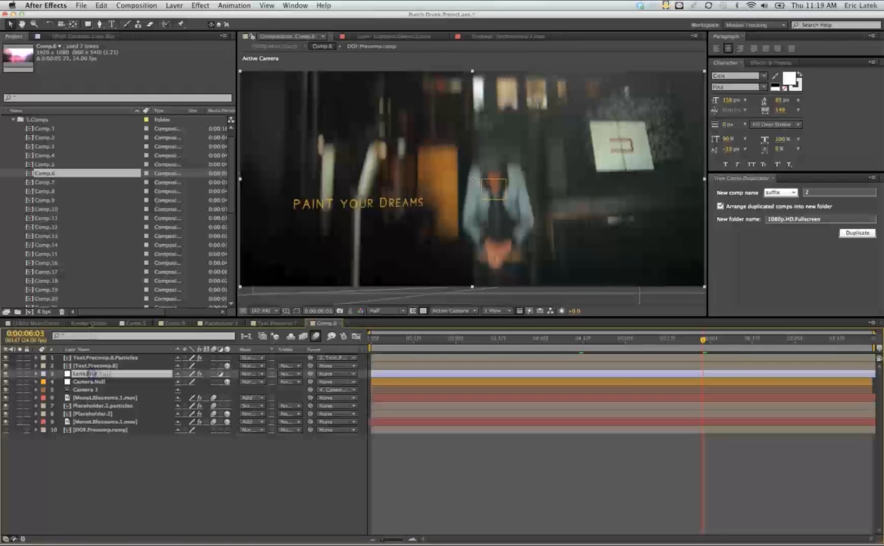
pyautogui.click(86, 366)
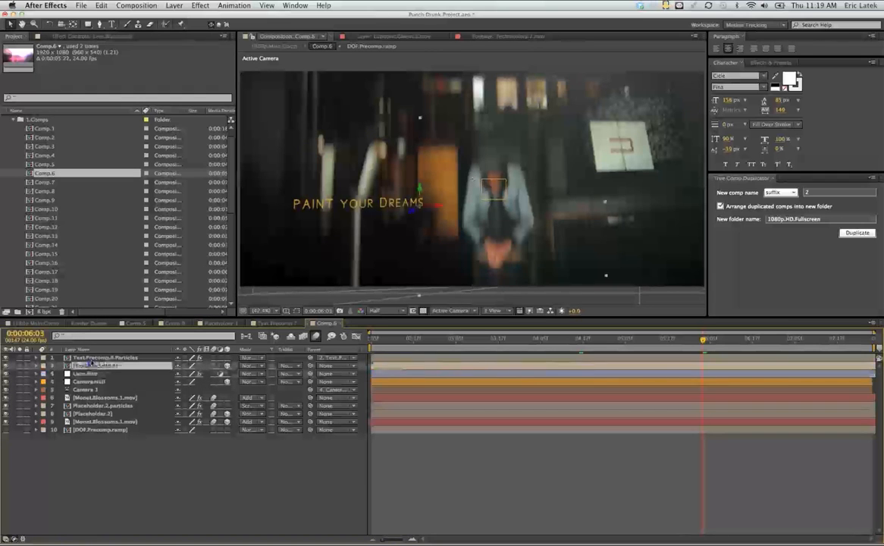
pyautogui.keyDown('shift'); pyautogui.click(91, 359); pyautogui.keyUp('shift')
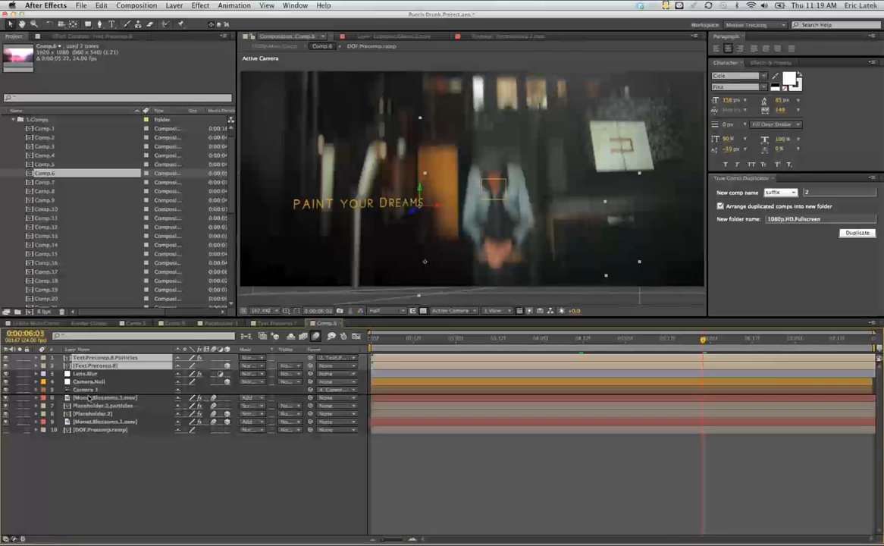
pyautogui.moveTo(88, 397); pyautogui.dragTo(93, 395)
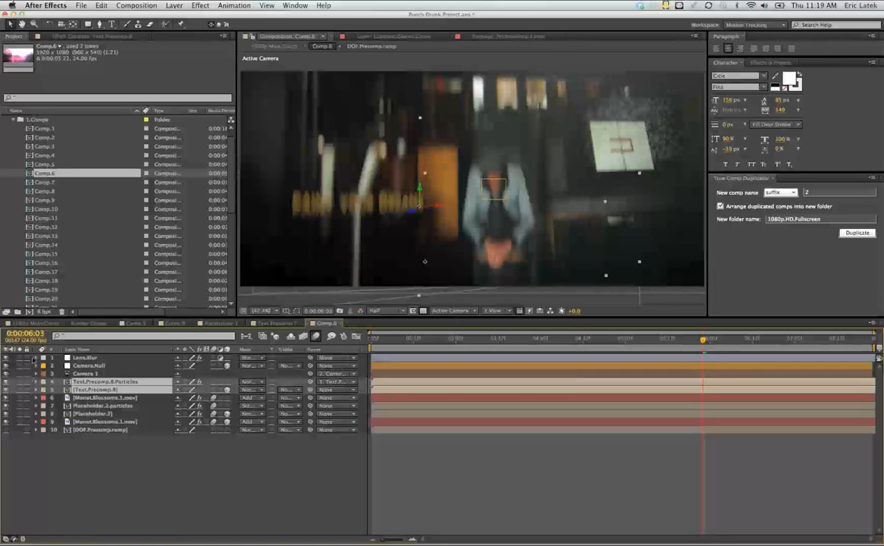
# - Reduce the Lens.Blur layer's Blur Focal Distance to 0.34 to bring the PAINT YOUR DREAMS text into focus
pyautogui.click(36, 358)
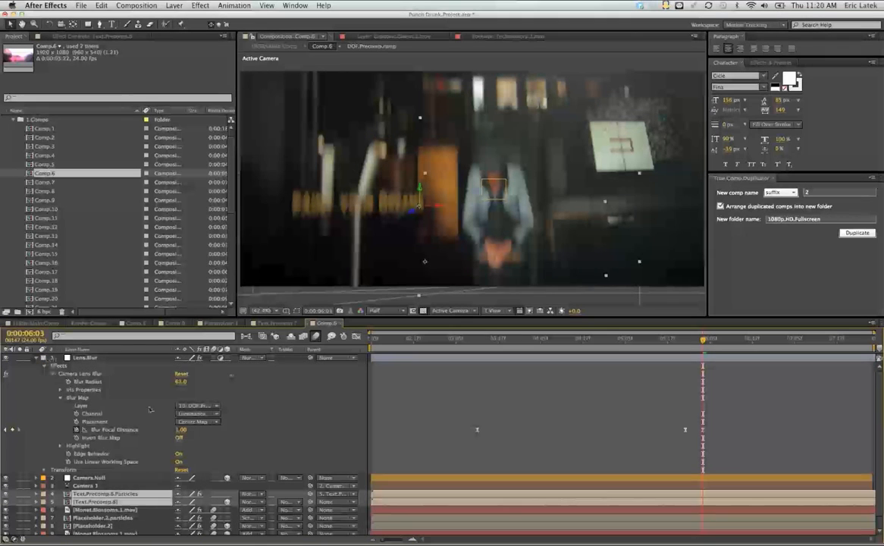
pyautogui.click(319, 402)
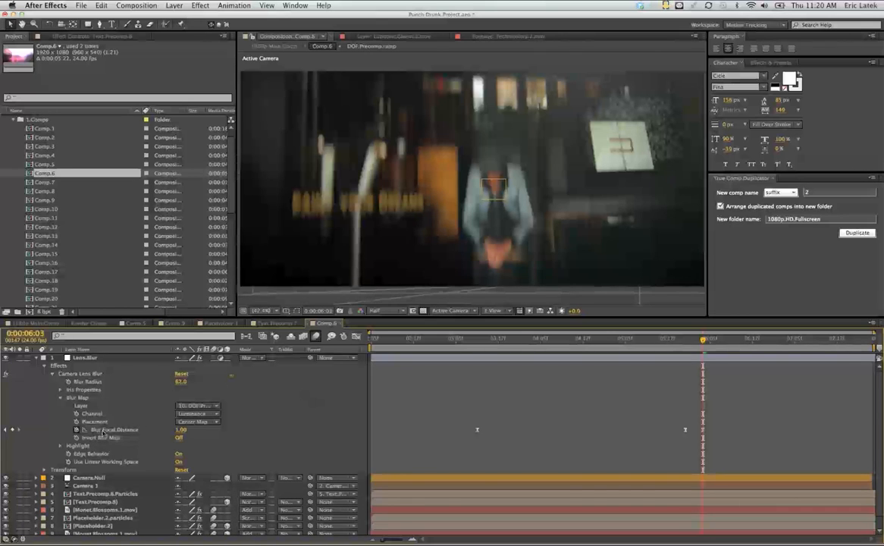
pyautogui.click(181, 431)
pyautogui.press('Return')
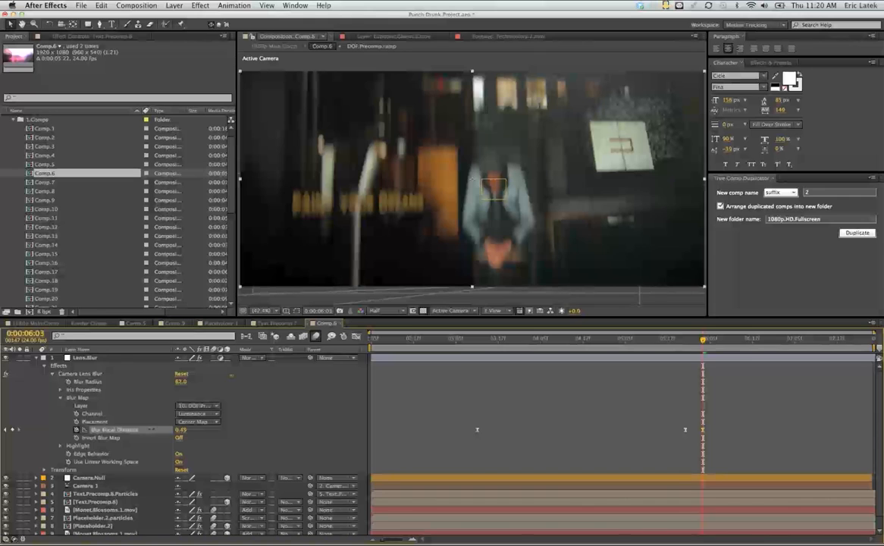
pyautogui.moveTo(152, 429); pyautogui.dragTo(143, 430)
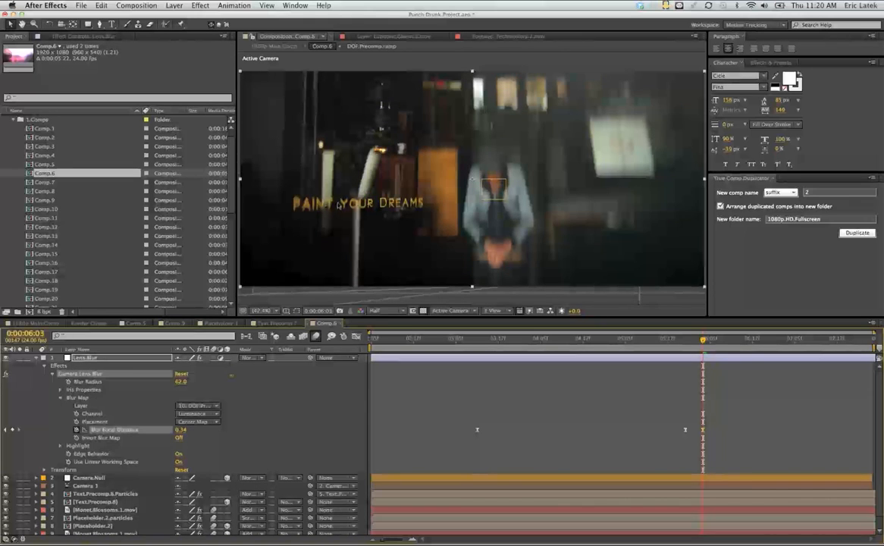
# - Animate Lens.Blur's Blur Radius by moving its first keyframe near the first focal-distance keyframe and setting the radius to 23 at 0:00:06:03
pyautogui.click(69, 382)
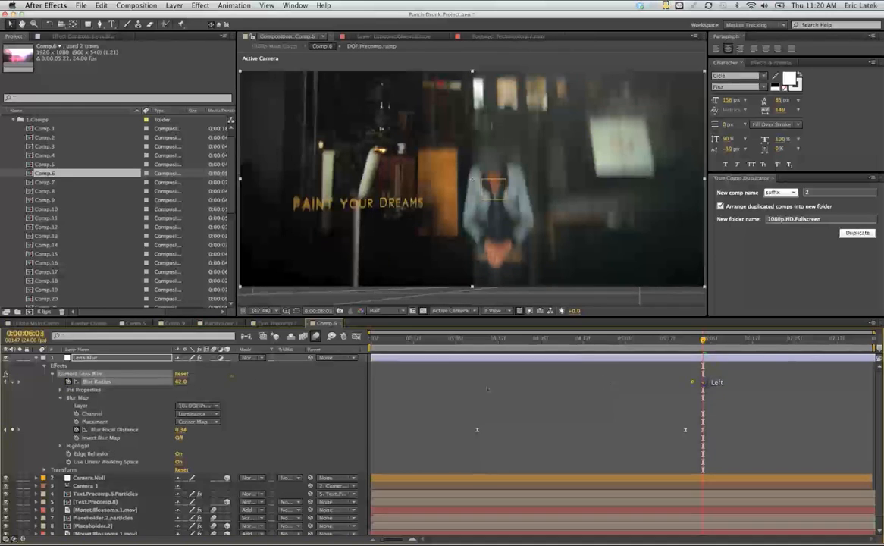
pyautogui.moveTo(704, 385); pyautogui.dragTo(481, 385)
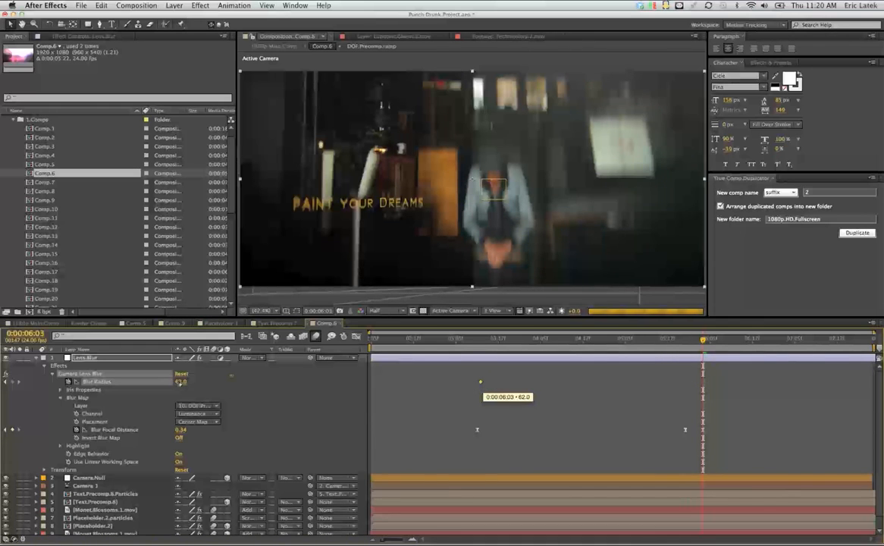
pyautogui.click(182, 381)
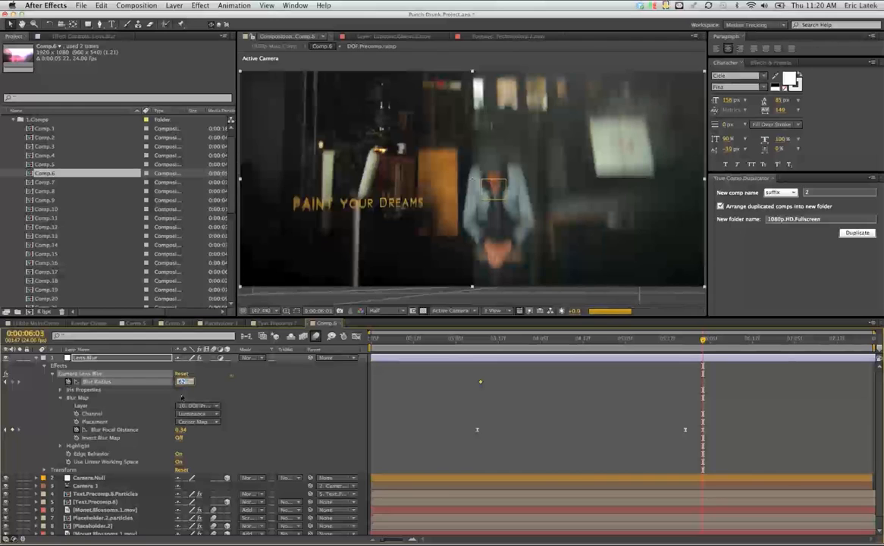
pyautogui.write('2')
pyautogui.press('Return')
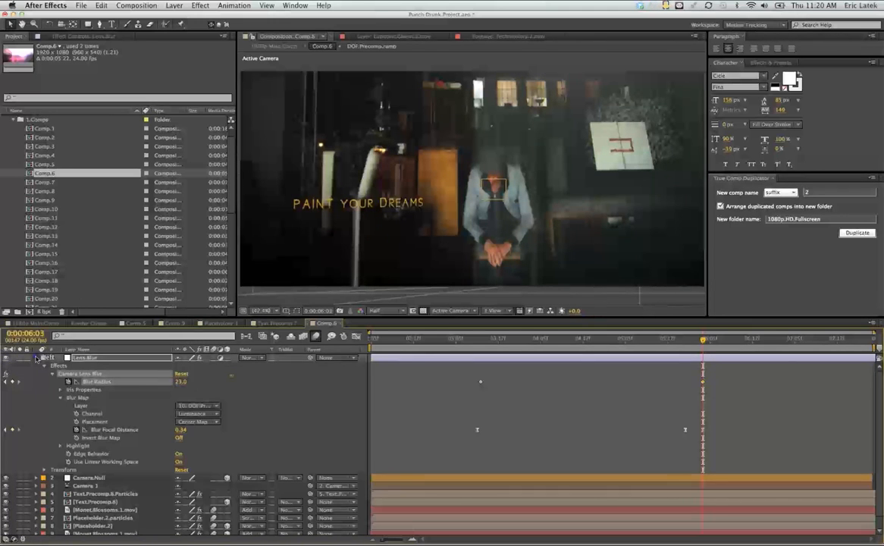
pyautogui.click(36, 357)
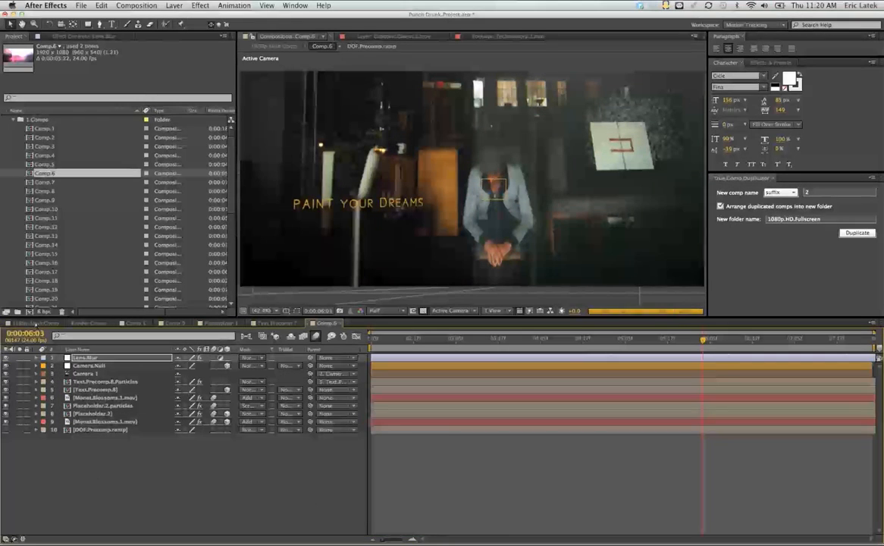